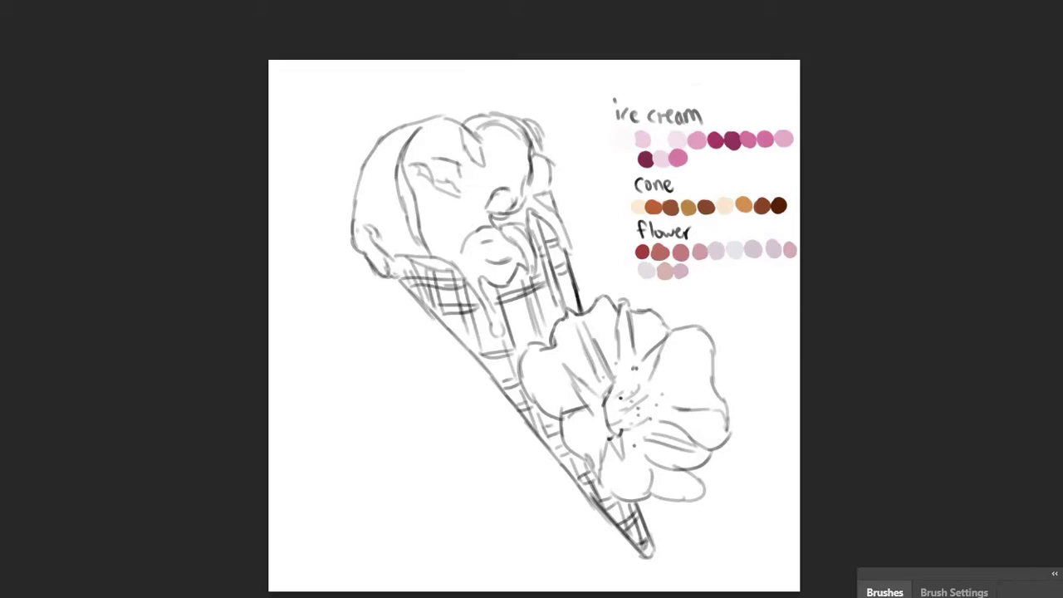
# Step: Paint a pale beige base wash over the ice cream, cone and flower with a 98 px Hard Round brush
pyautogui.click(976, 571)
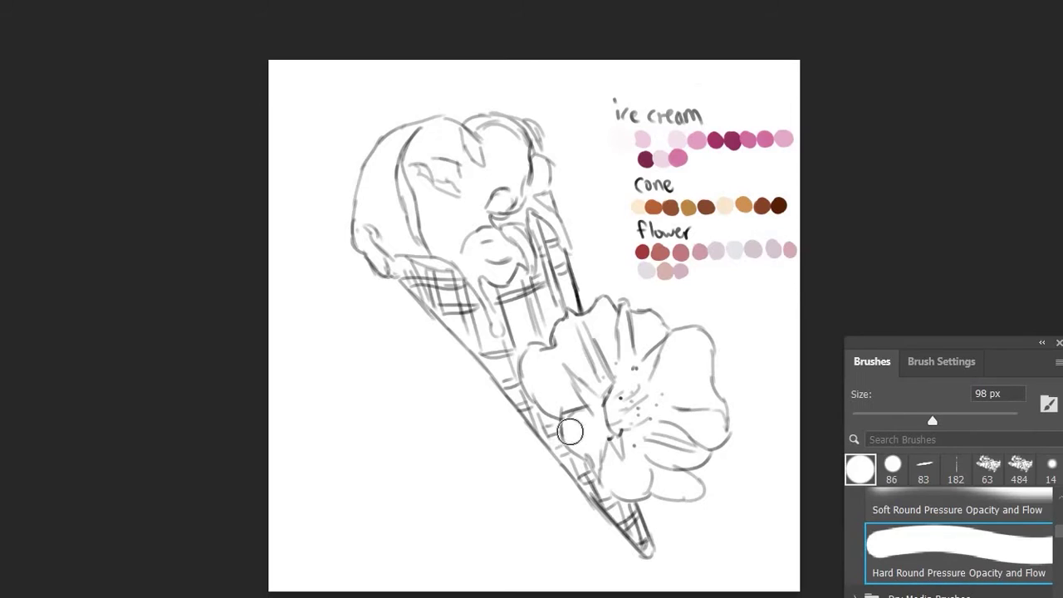
pyautogui.moveTo(569, 431)
pyautogui.mouseDown()
pyautogui.moveTo(672, 383)
pyautogui.moveTo(655, 333)
pyautogui.moveTo(487, 351)
pyautogui.moveTo(390, 225)
pyautogui.moveTo(524, 287)
pyautogui.moveTo(540, 249)
pyautogui.moveTo(415, 200)
pyautogui.moveTo(498, 171)
pyautogui.moveTo(442, 186)
pyautogui.moveTo(486, 221)
pyautogui.moveTo(440, 266)
pyautogui.moveTo(531, 415)
pyautogui.mouseUp()
pyautogui.click(13, 2)
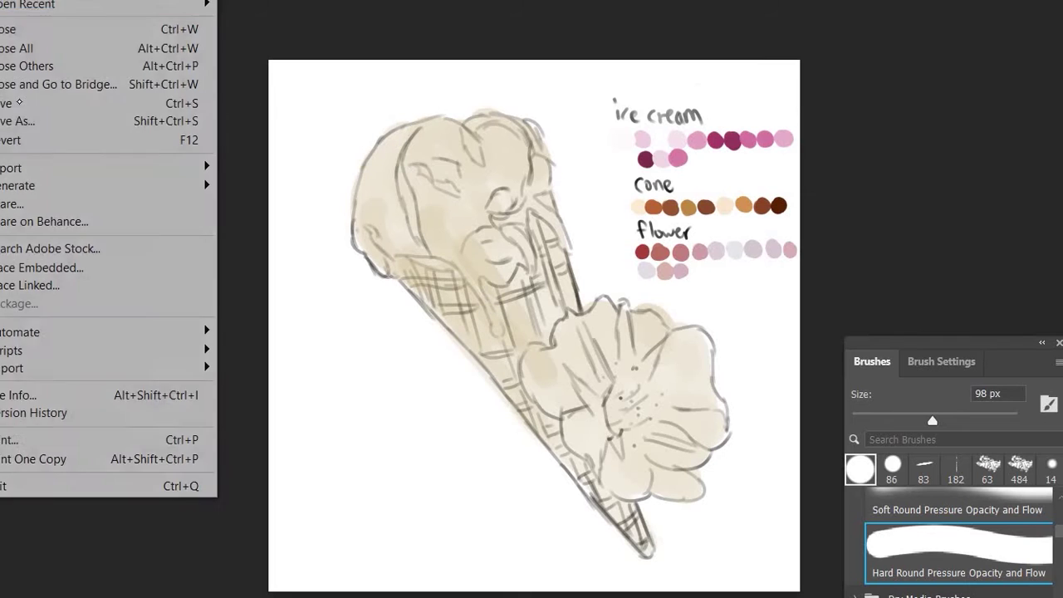
pyautogui.click(19, 101)
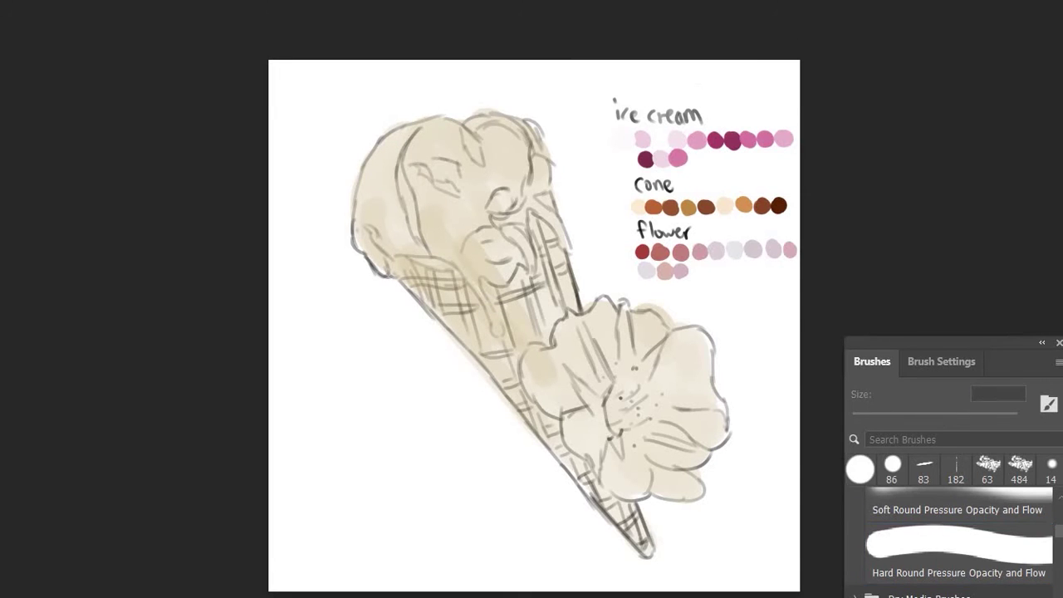
pyautogui.moveTo(485, 99); pyautogui.dragTo(548, 100)
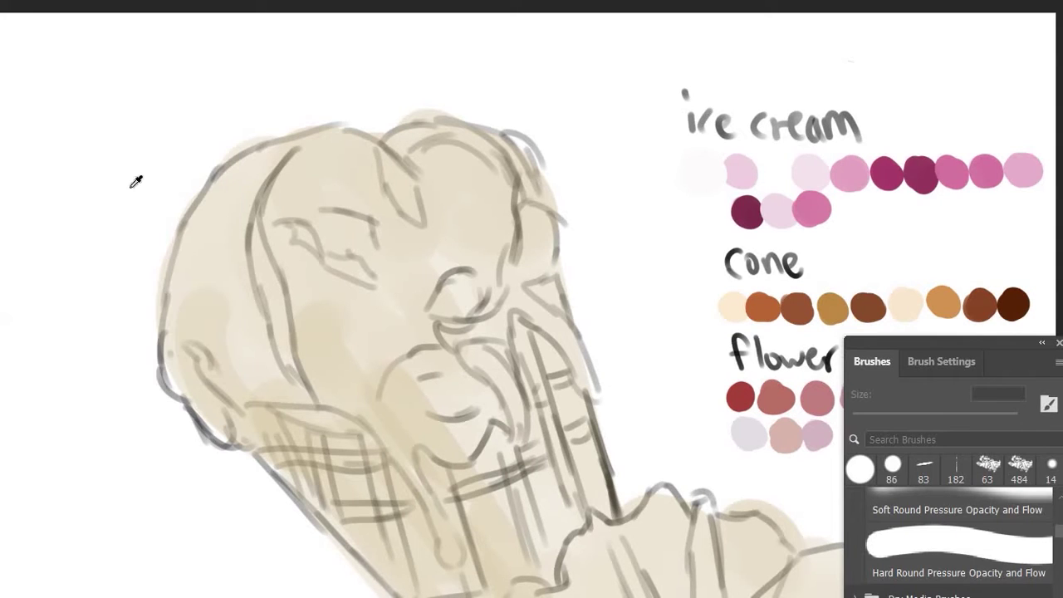
# Step: Paint pink along the scoop's top-right edge and a pale highlight on the scoop
pyautogui.press('b')
pyautogui.moveTo(496, 141)
pyautogui.mouseDown()
pyautogui.moveTo(532, 197)
pyautogui.moveTo(522, 197)
pyautogui.mouseUp()
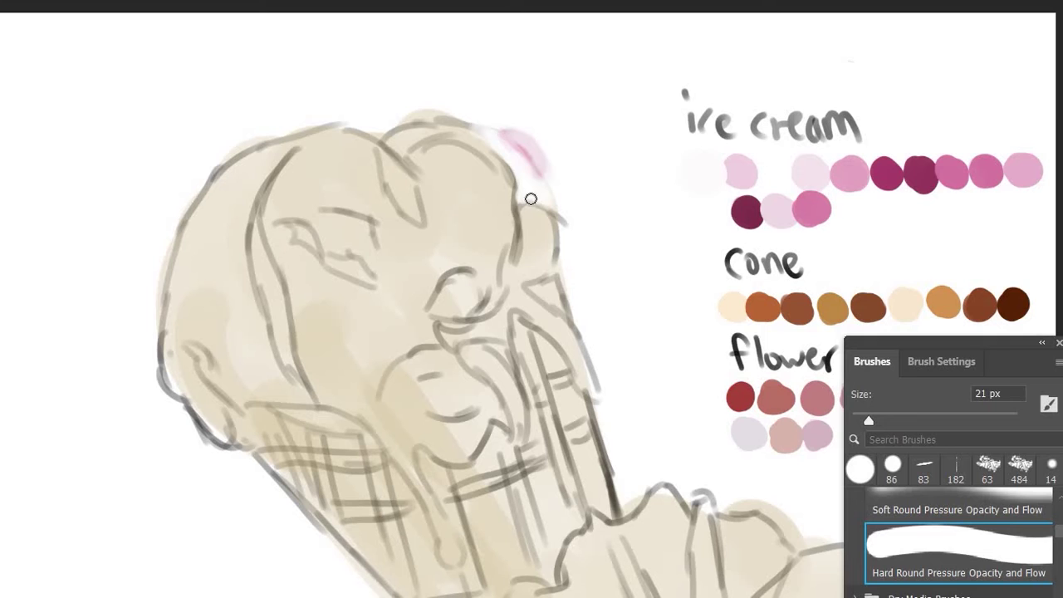
pyautogui.press('k')
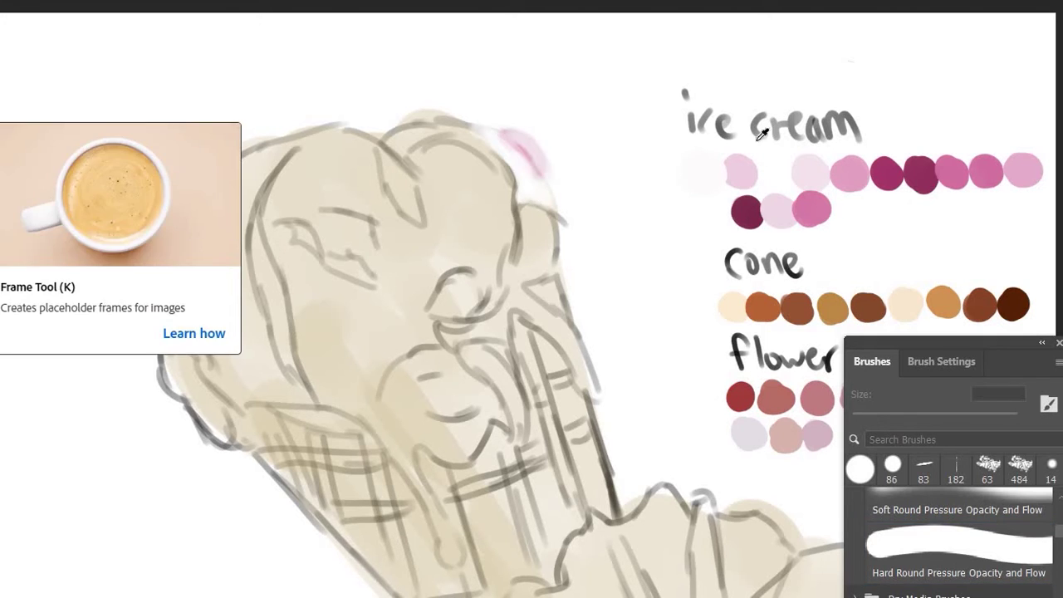
pyautogui.keyDown('alt'); pyautogui.click(765, 165); pyautogui.keyUp('alt')
pyautogui.moveTo(398, 194)
pyautogui.mouseDown()
pyautogui.moveTo(398, 163)
pyautogui.moveTo(407, 222)
pyautogui.mouseUp()
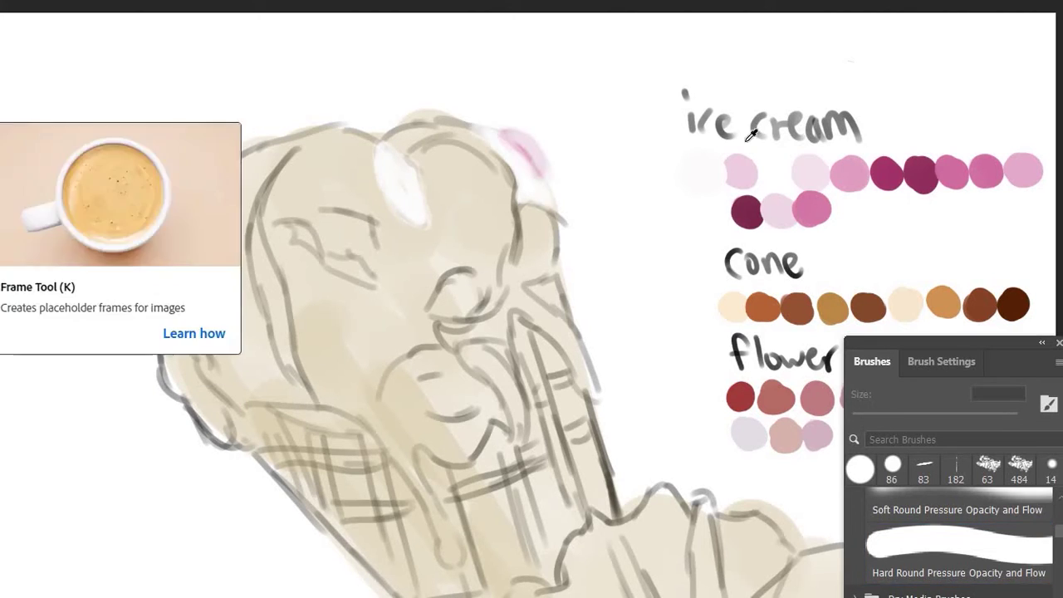
# Step: Sample pinks from the swatches and the painted scoop, then reach for the dark plum swatch
pyautogui.keyDown('alt'); pyautogui.click(844, 173); pyautogui.keyUp('alt')
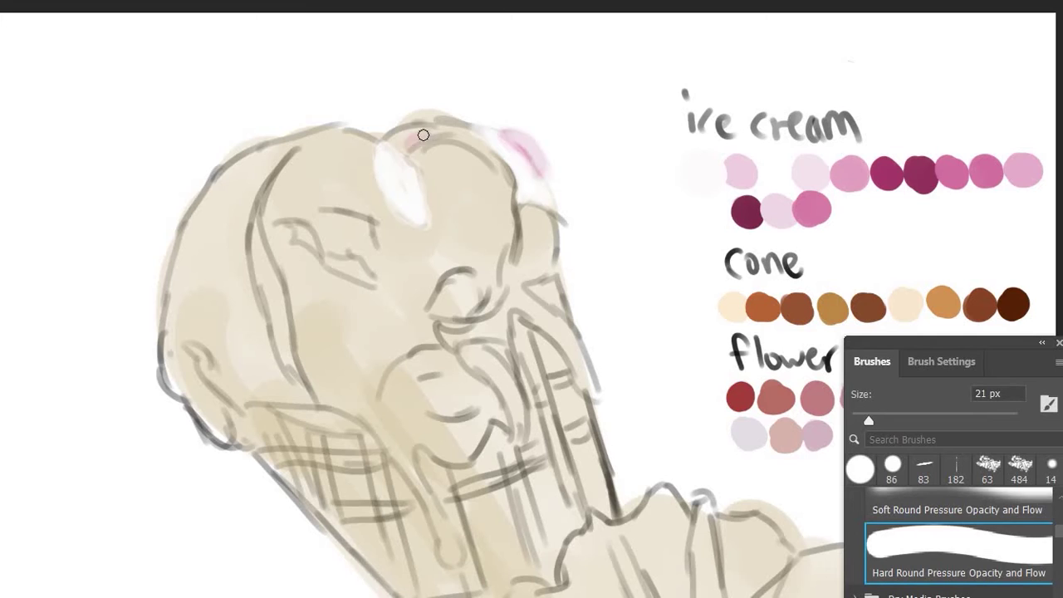
pyautogui.press('i')
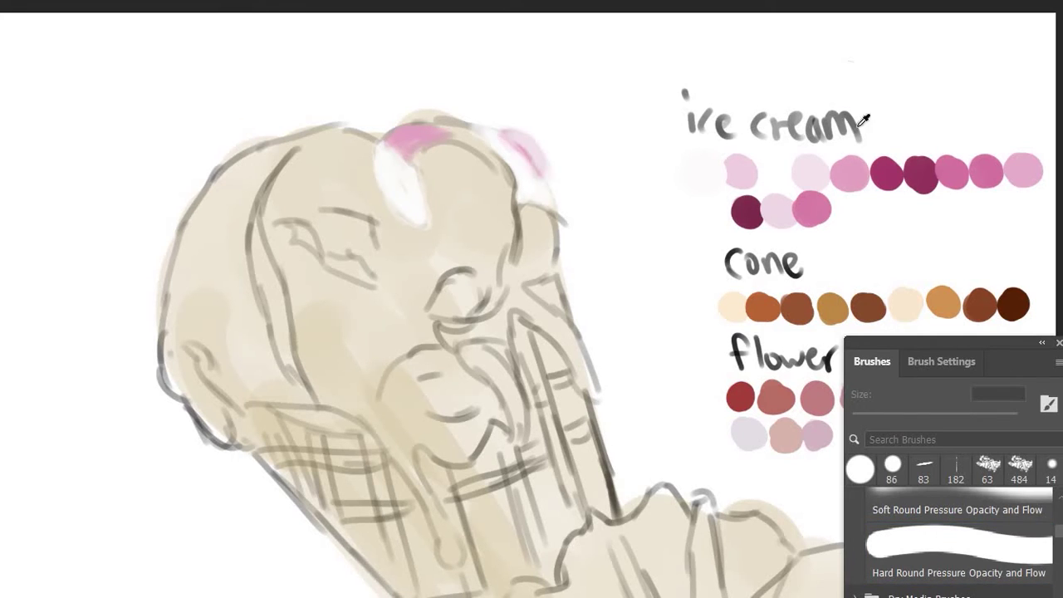
pyautogui.press('b')
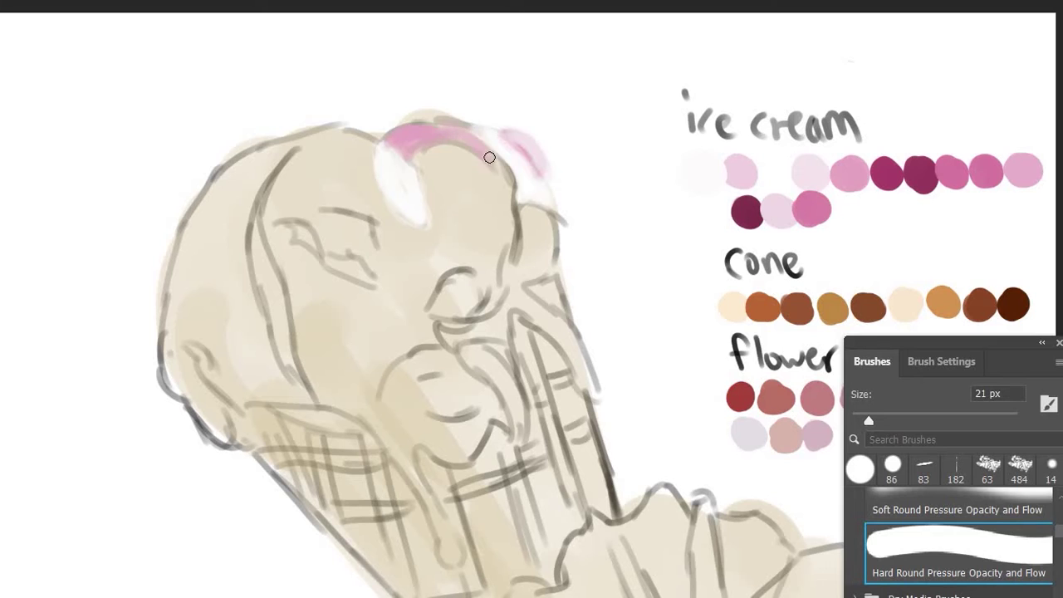
pyautogui.press('i')
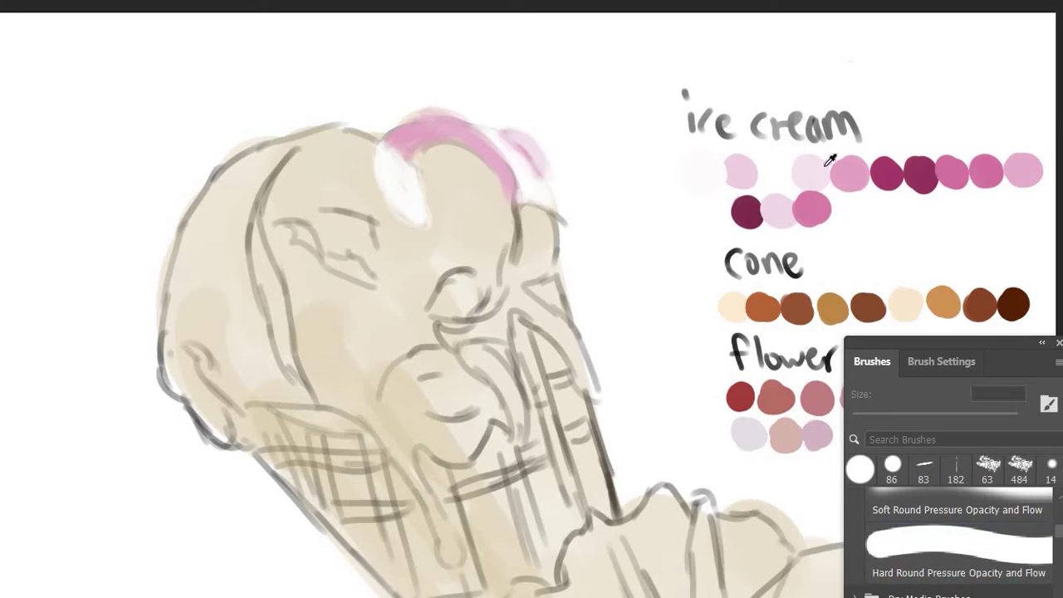
pyautogui.press('b')
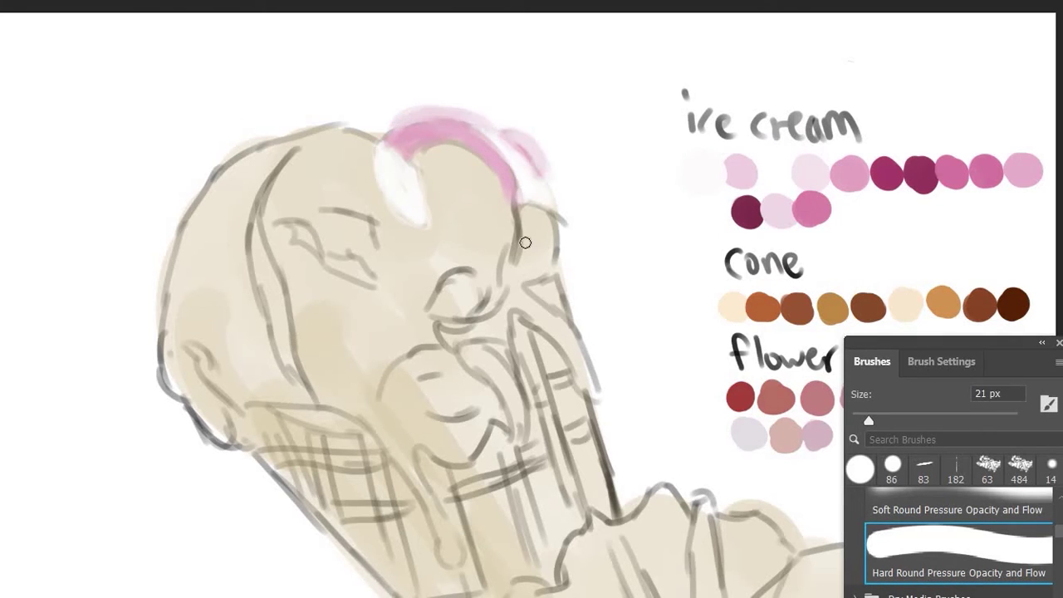
pyautogui.keyDown('alt'); pyautogui.click(462, 131); pyautogui.keyUp('alt')
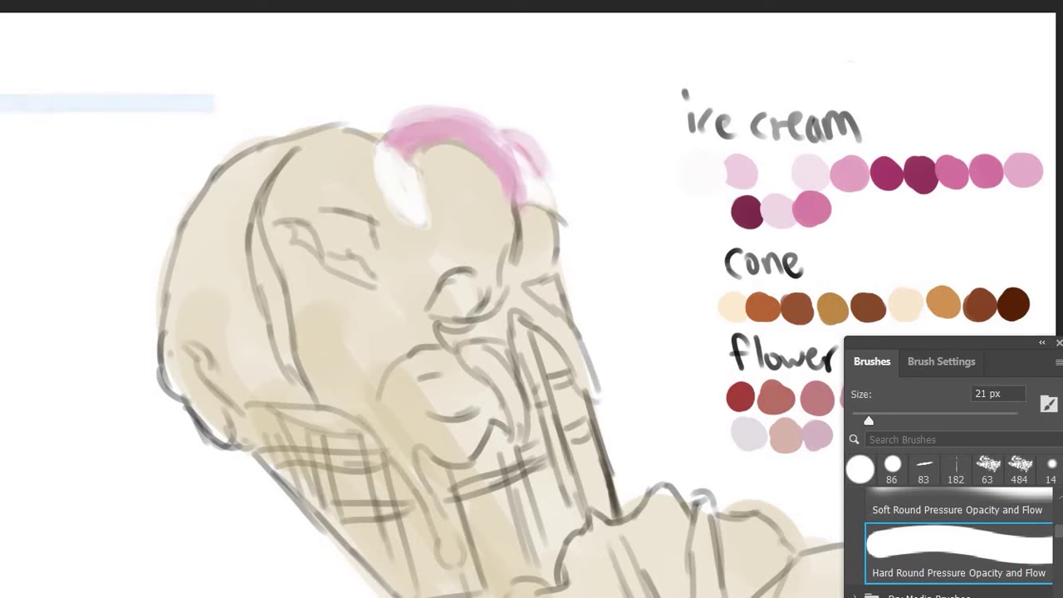
pyautogui.press('i')
pyautogui.press('b')
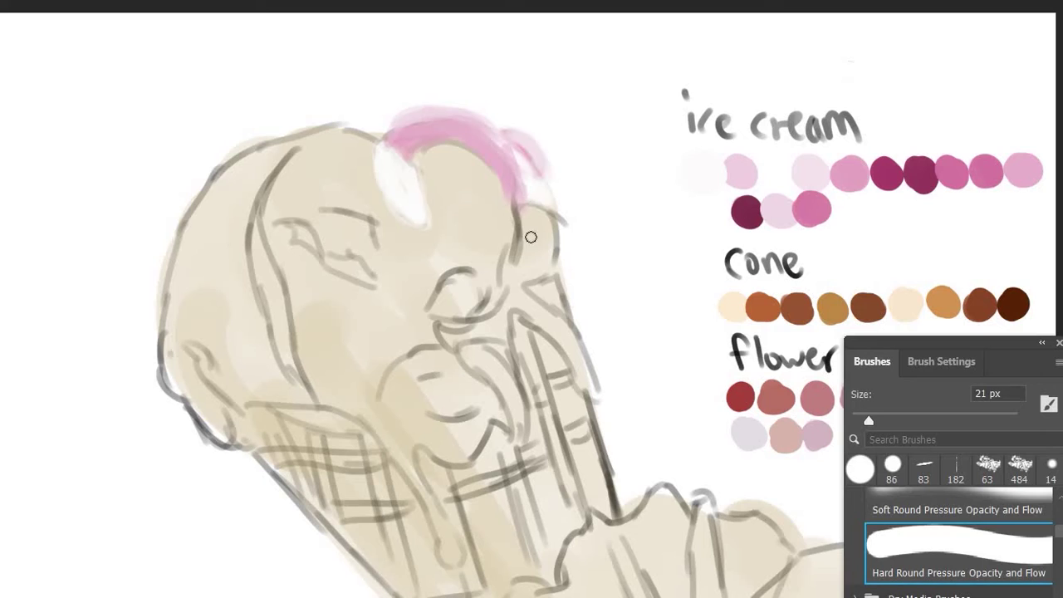
pyautogui.press('alt')
# Step: Shade the scoop's right edge with dark plum and blend lighter pink over it
pyautogui.moveTo(503, 273); pyautogui.dragTo(532, 209)
pyautogui.press('alt')
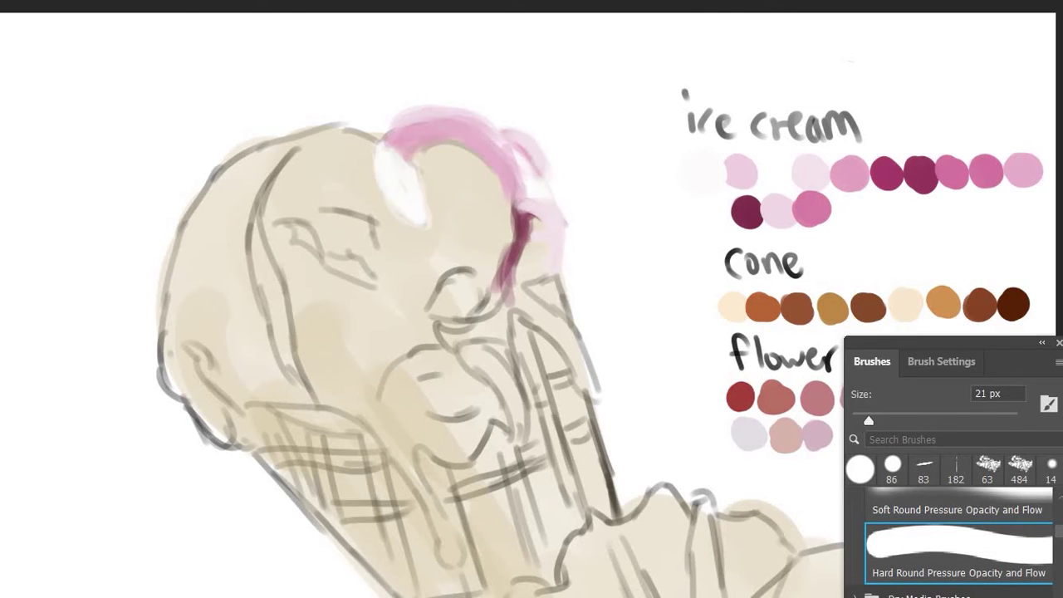
pyautogui.keyDown('alt'); pyautogui.click(950, 172); pyautogui.keyUp('alt')
pyautogui.moveTo(527, 257); pyautogui.dragTo(545, 260)
pyautogui.press('alt')
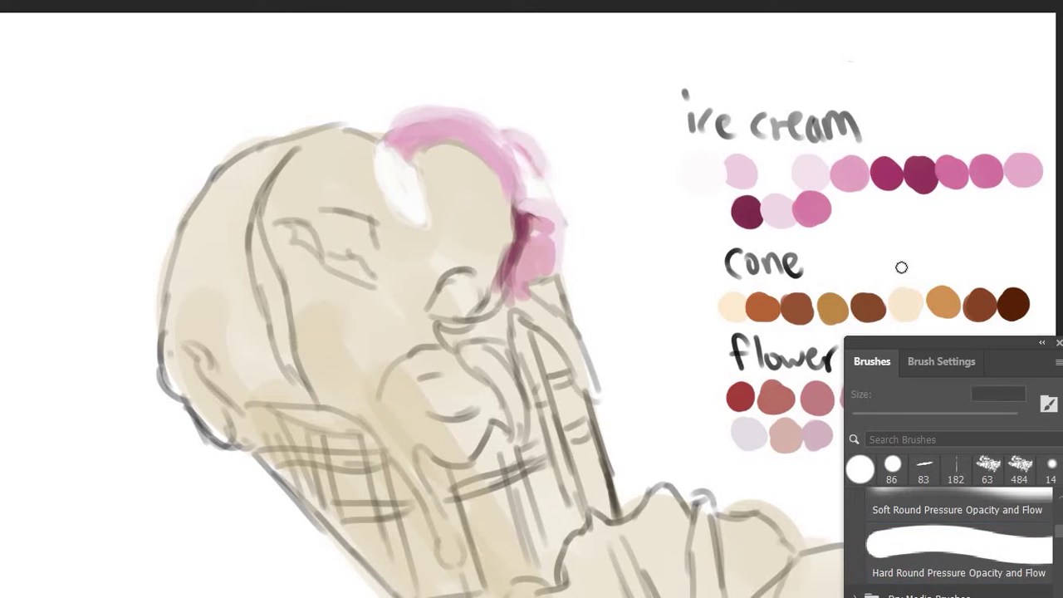
pyautogui.press('alt')
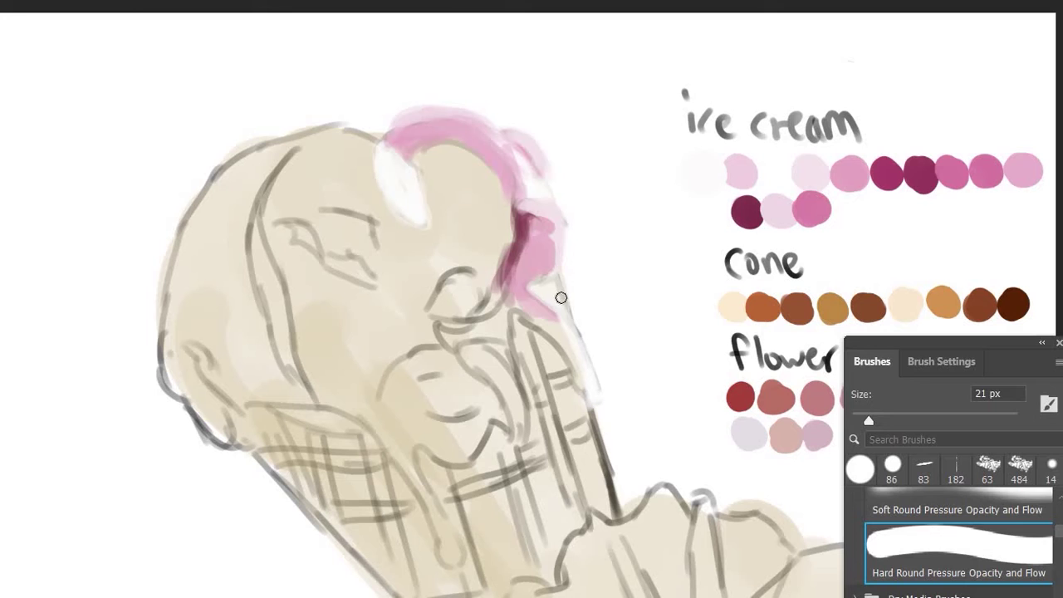
pyautogui.press('alt')
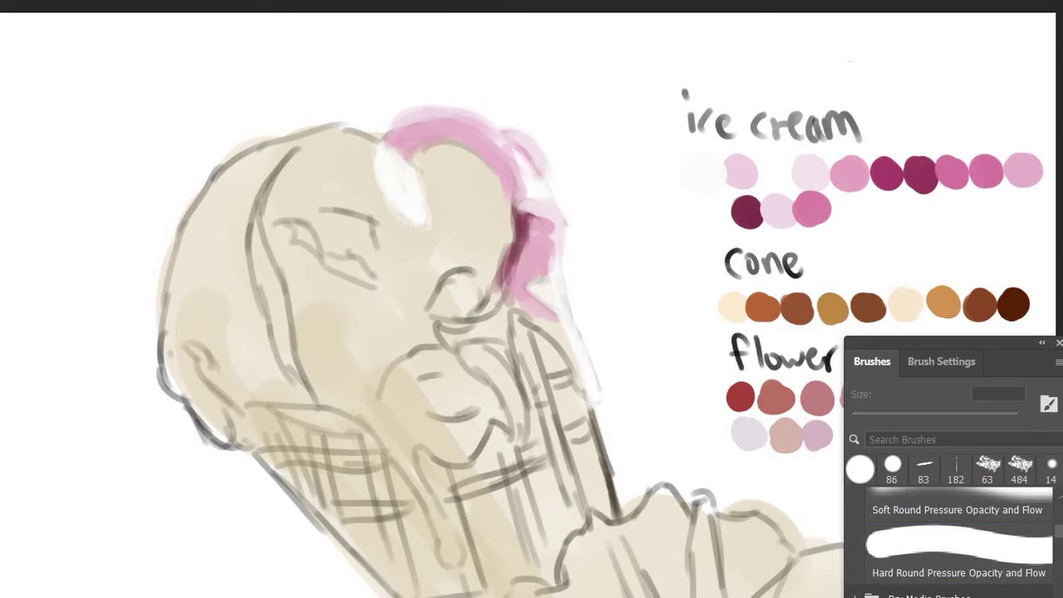
# Step: Extend pink down the scoop's right side into a rounded drip along the cone's right edge
pyautogui.moveTo(534, 266); pyautogui.dragTo(551, 304)
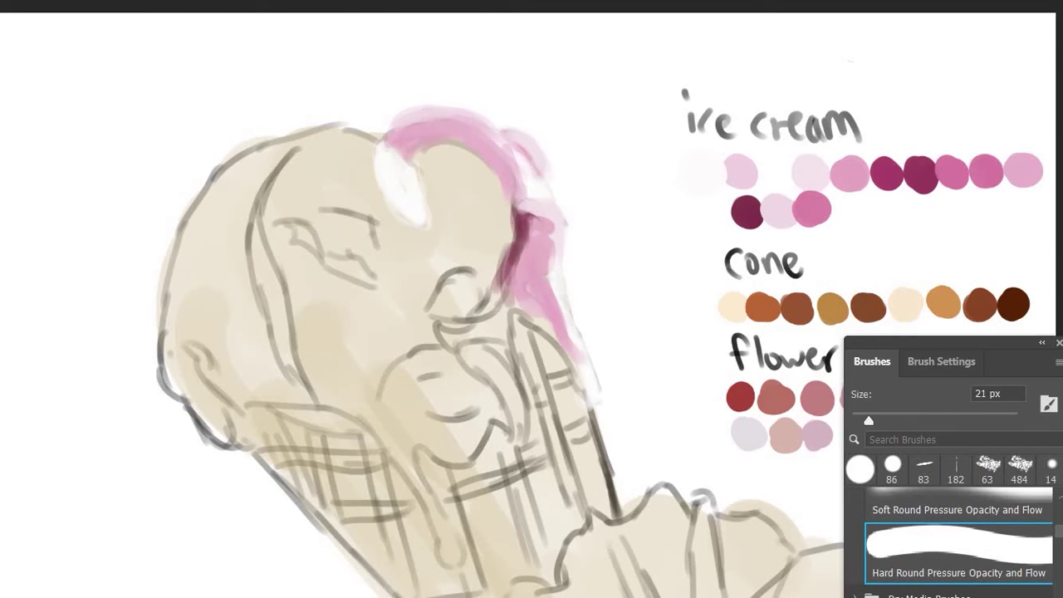
pyautogui.press('alt')
pyautogui.click(137, 197)
pyautogui.press('alt')
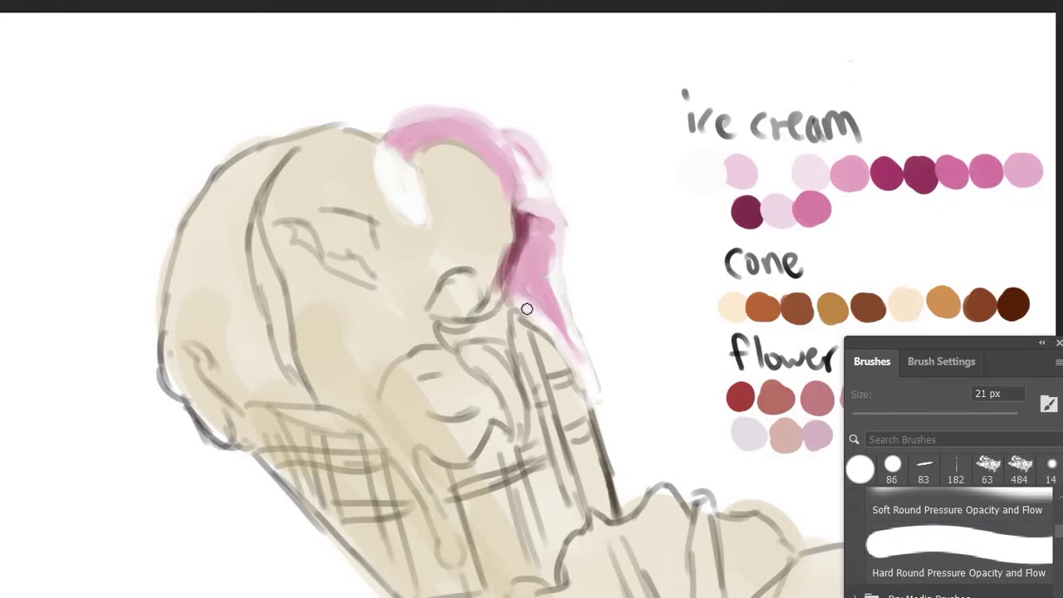
pyautogui.moveTo(527, 309); pyautogui.dragTo(593, 396)
pyautogui.moveTo(539, 326); pyautogui.dragTo(586, 379)
pyautogui.moveTo(515, 314); pyautogui.dragTo(590, 383)
pyautogui.moveTo(502, 282); pyautogui.dragTo(588, 364)
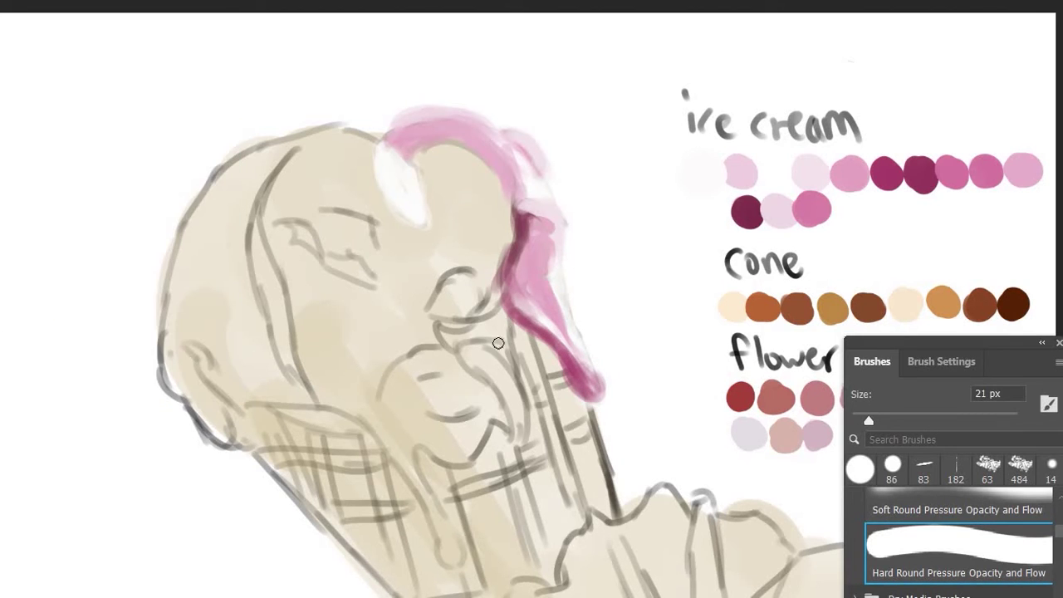
# Step: Add a pale highlight beside the drip and a second, solid light pink drip on the cone
pyautogui.moveTo(509, 409)
pyautogui.mouseDown()
pyautogui.moveTo(539, 444)
pyautogui.moveTo(507, 312)
pyautogui.mouseUp()
pyautogui.click(3, 93)
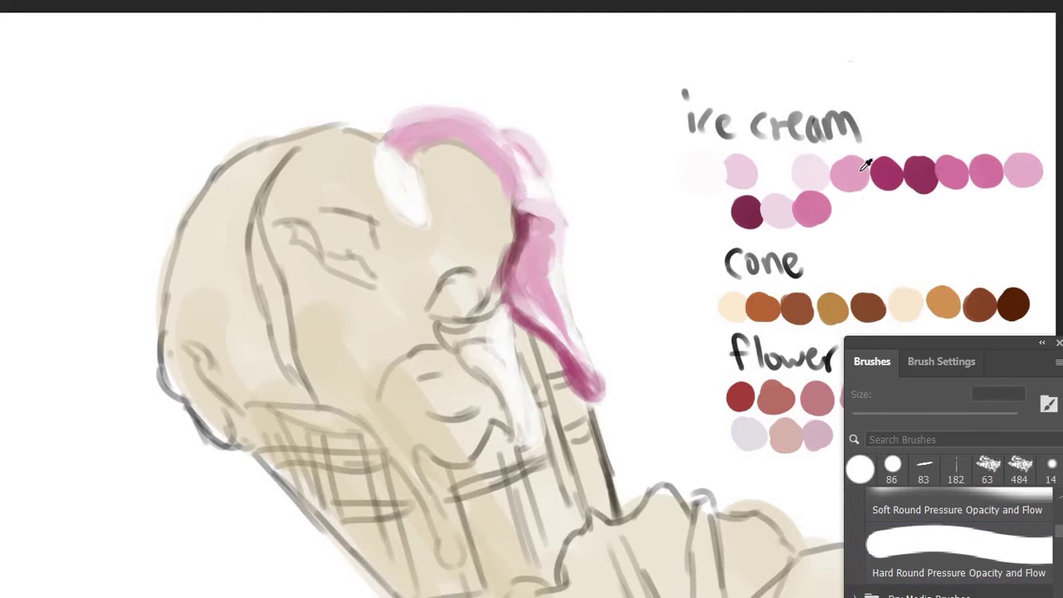
pyautogui.press('b')
pyautogui.moveTo(532, 439)
pyautogui.mouseDown()
pyautogui.moveTo(470, 351)
pyautogui.moveTo(527, 441)
pyautogui.mouseUp()
pyautogui.moveTo(499, 381); pyautogui.dragTo(473, 349)
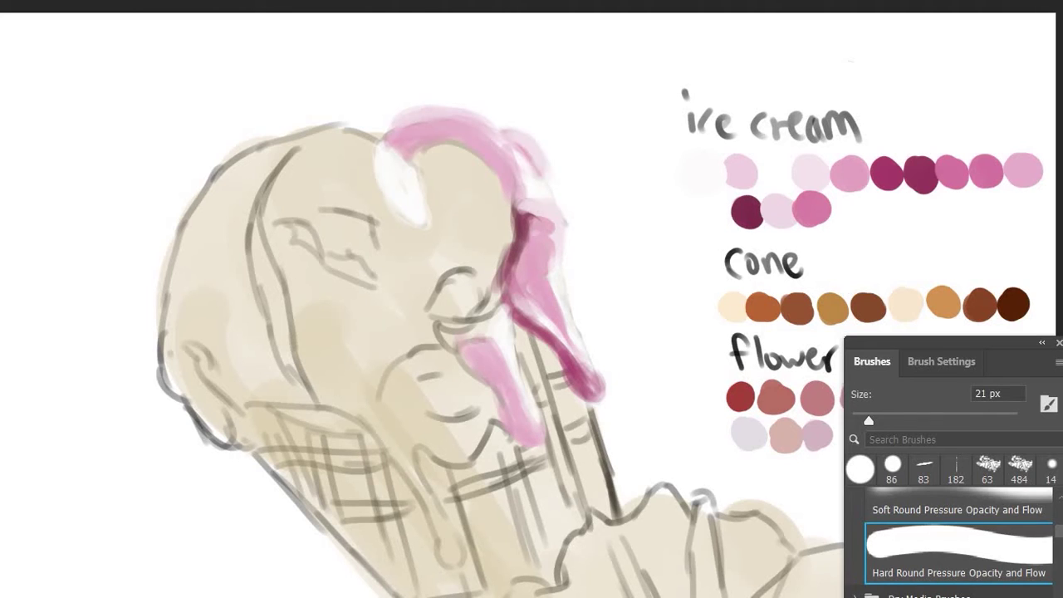
# Step: Connect the lower drip up to the scoop with sampled pink
pyautogui.press('i')
pyautogui.press('b')
pyautogui.press('i')
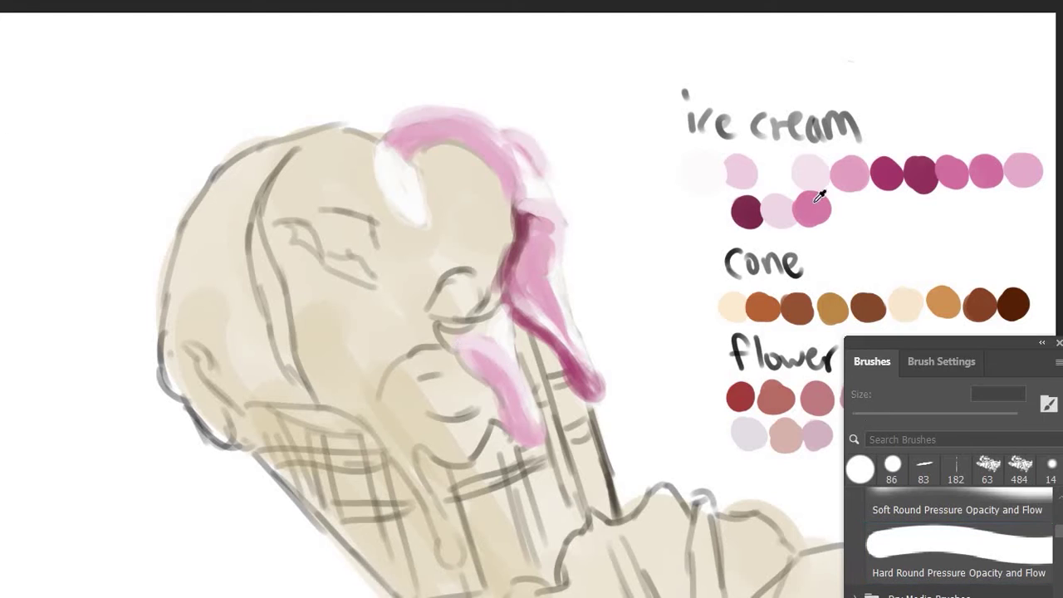
pyautogui.press('b')
pyautogui.moveTo(437, 325)
pyautogui.mouseDown()
pyautogui.moveTo(501, 339)
pyautogui.moveTo(485, 321)
pyautogui.mouseUp()
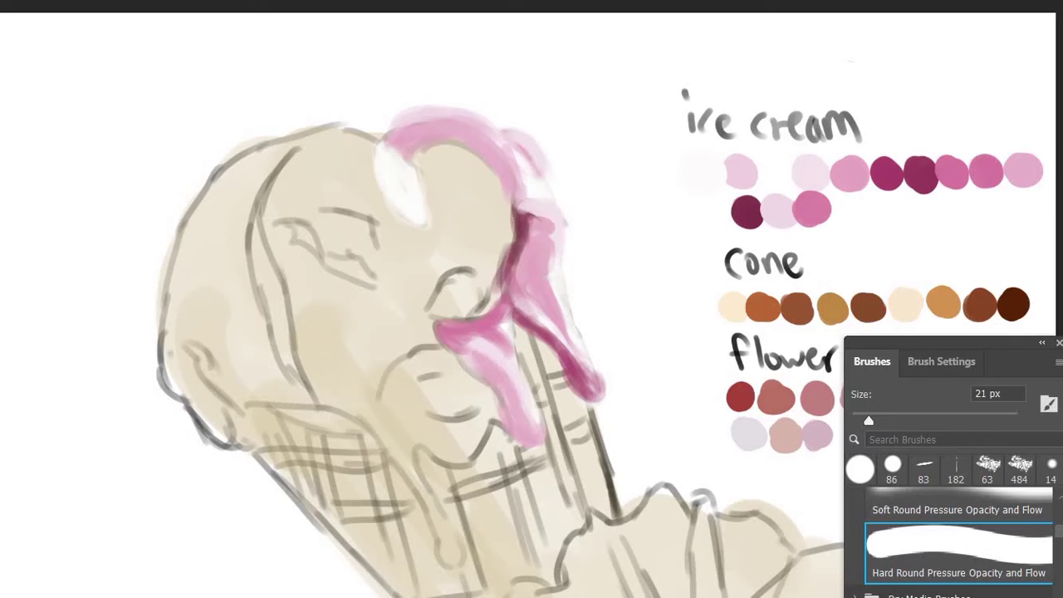
pyautogui.press('i')
pyautogui.press('b')
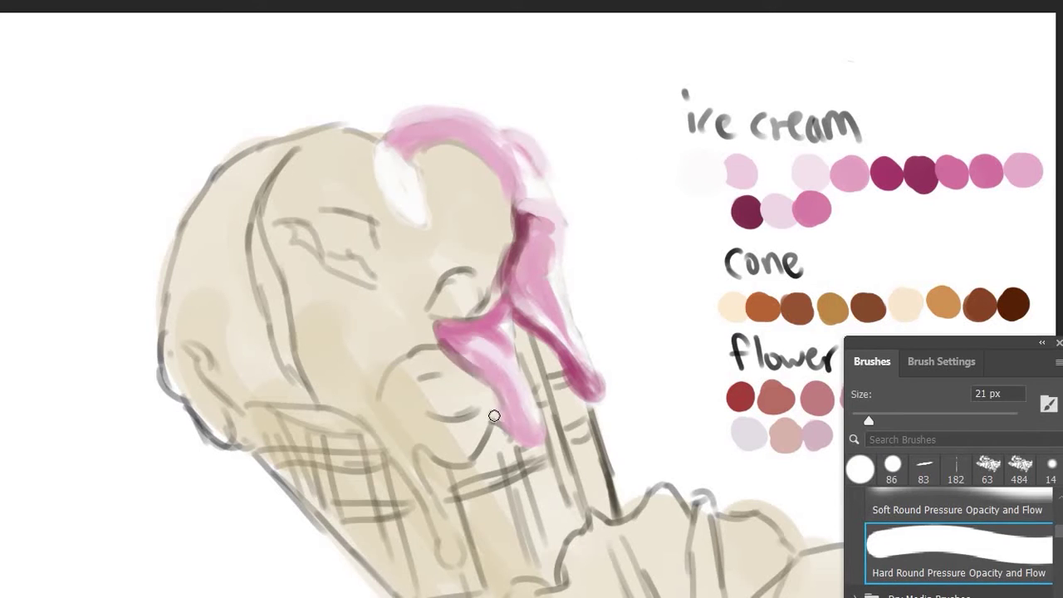
# Step: Paint dark magenta streaks down the pink drip on the cone
pyautogui.press('i')
pyautogui.click(516, 415)
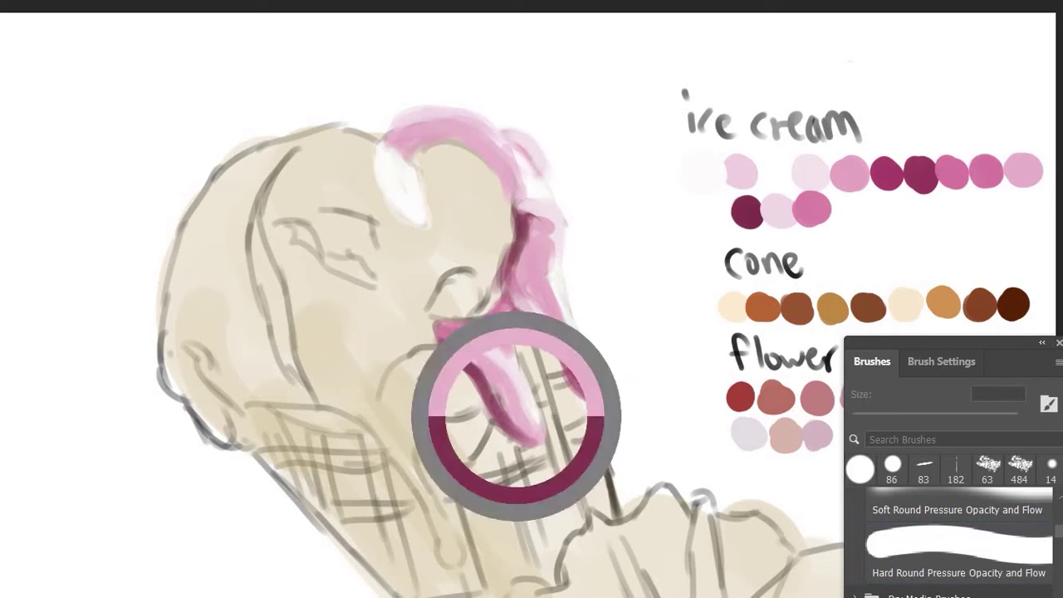
pyautogui.press('b')
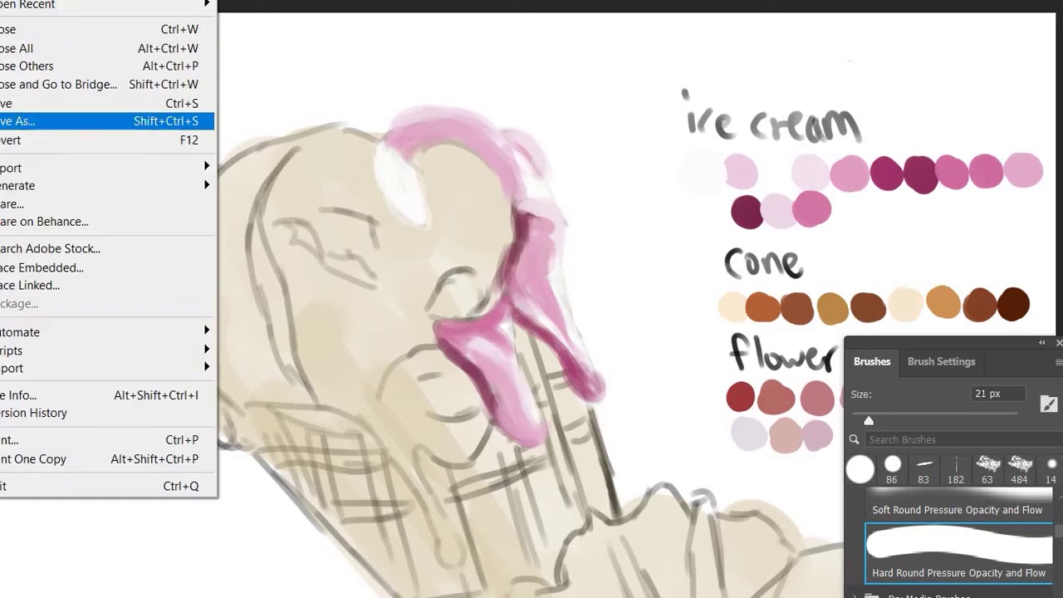
pyautogui.press('i')
pyautogui.press('b')
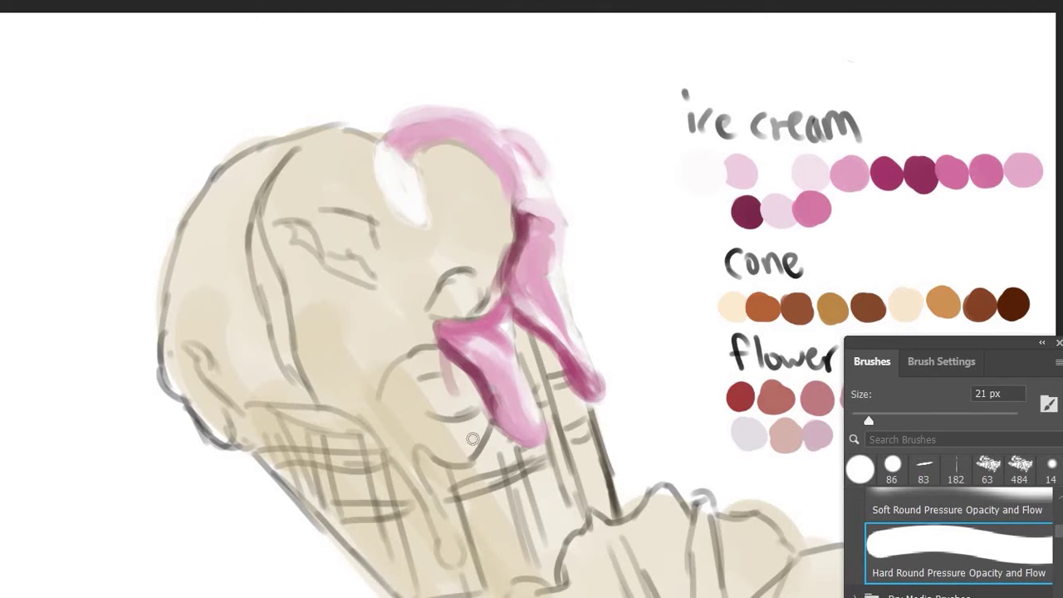
pyautogui.moveTo(456, 390); pyautogui.dragTo(477, 440)
pyautogui.moveTo(449, 353); pyautogui.dragTo(473, 440)
pyautogui.press('i')
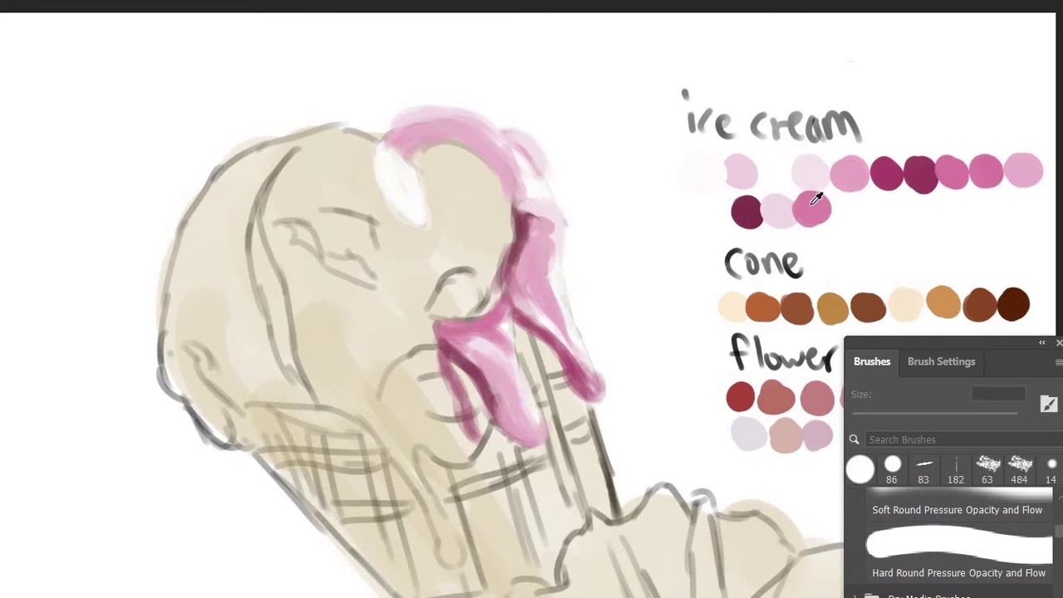
pyautogui.press('b')
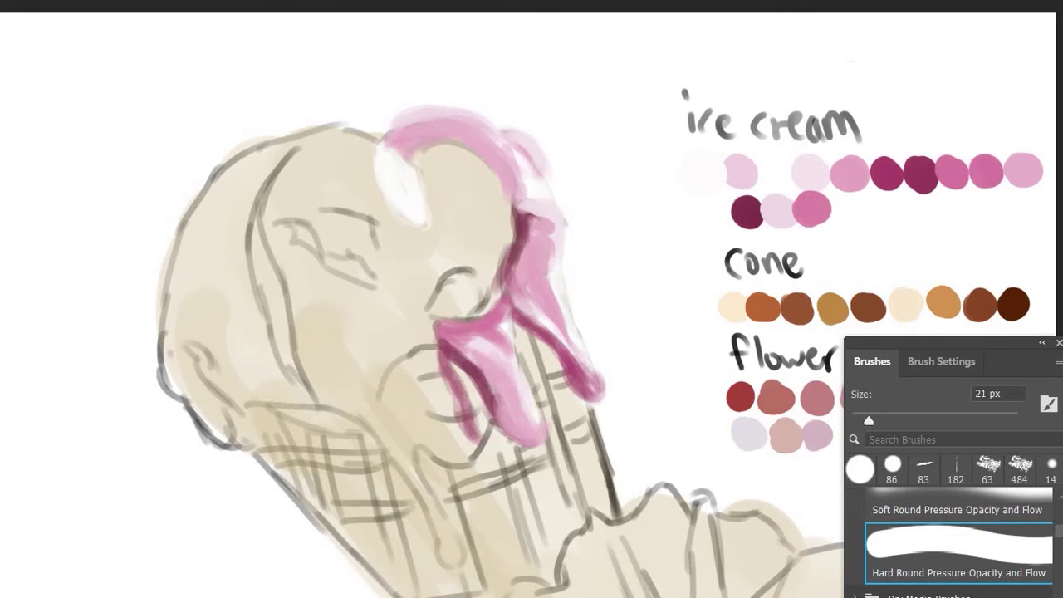
pyautogui.moveTo(456, 368)
pyautogui.mouseDown()
pyautogui.moveTo(475, 433)
pyautogui.moveTo(436, 390)
pyautogui.moveTo(426, 423)
pyautogui.mouseUp()
# Step: Darken the bottom of the pink blob and add mid pink to its top-left
pyautogui.press('i')
pyautogui.press('b')
pyautogui.press('i')
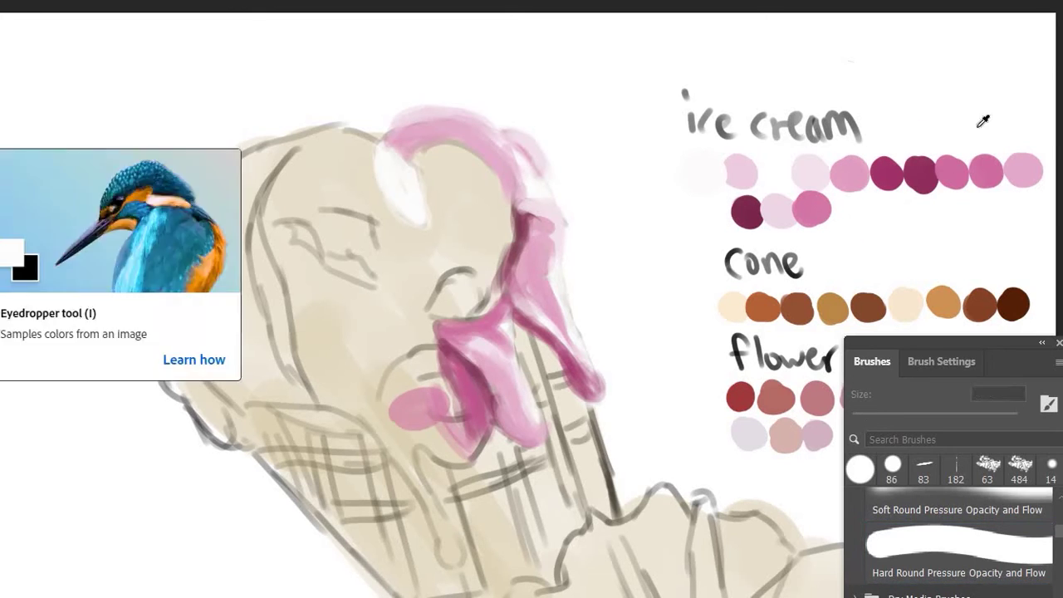
pyautogui.press('b')
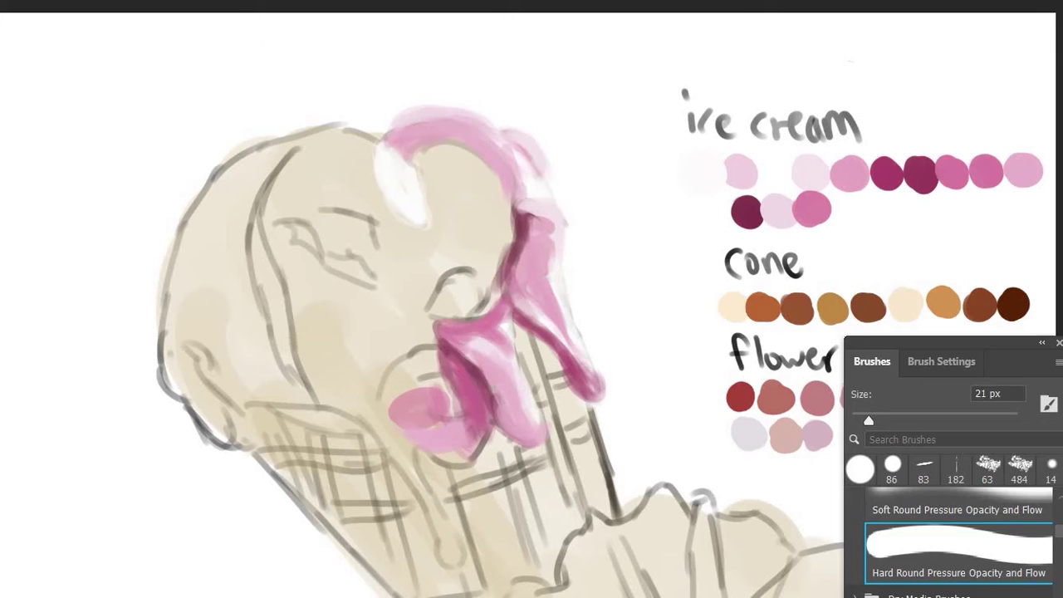
pyautogui.press('i')
pyautogui.click(950, 160)
pyautogui.press('b')
pyautogui.moveTo(477, 453); pyautogui.dragTo(398, 436)
pyautogui.press('i')
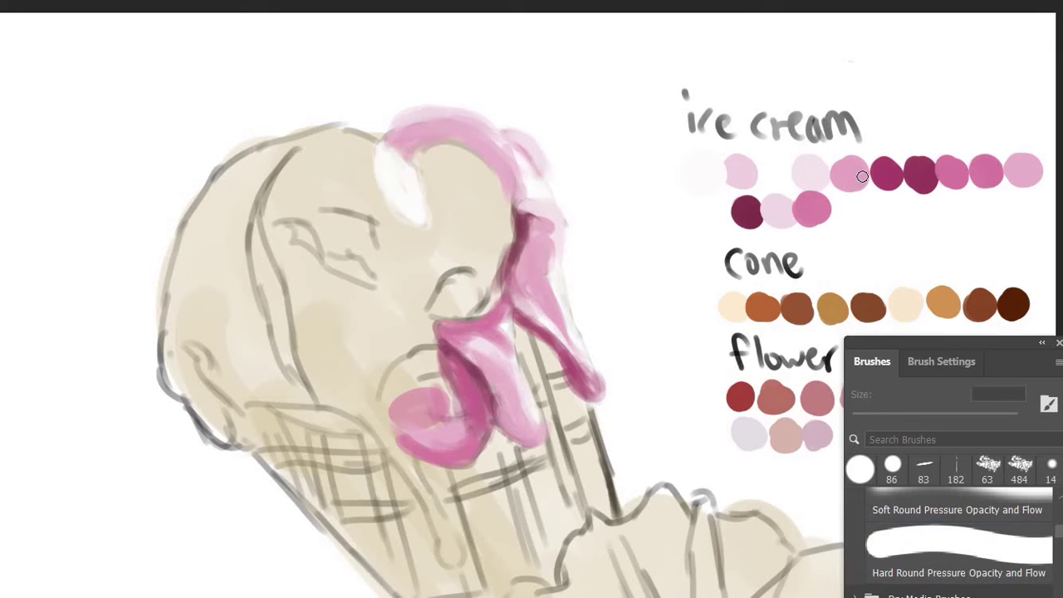
pyautogui.click(856, 179)
pyautogui.press('b')
pyautogui.moveTo(390, 365); pyautogui.dragTo(399, 399)
# Step: Paint dark magenta under the swirl and a drip down the cone, enlarging the brush to 25 px
pyautogui.press('i')
pyautogui.click(899, 169)
pyautogui.press('b')
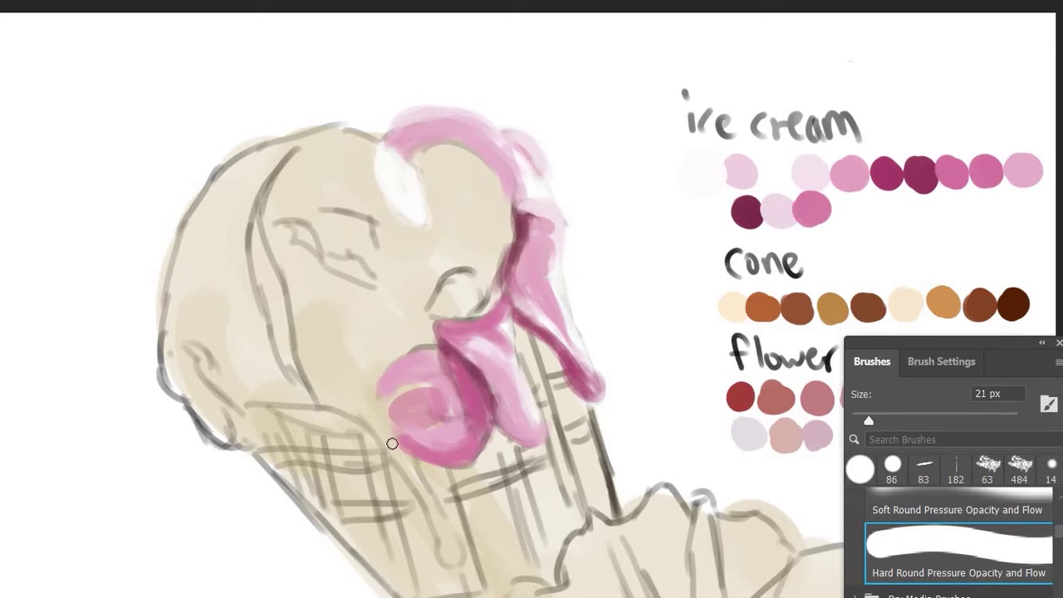
pyautogui.moveTo(394, 441); pyautogui.dragTo(453, 455)
pyautogui.moveTo(387, 443); pyautogui.dragTo(444, 556)
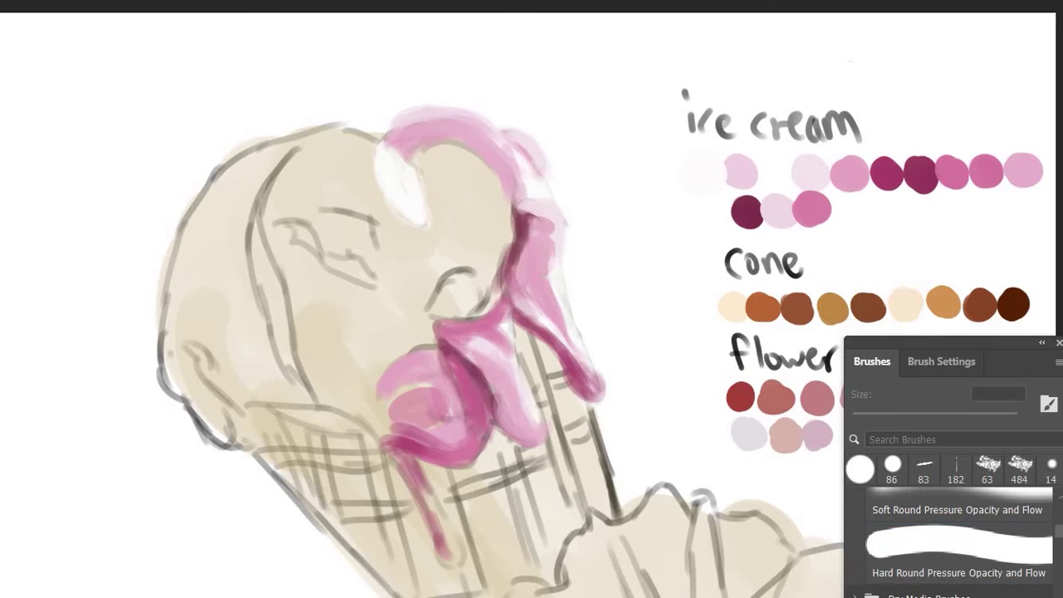
pyautogui.moveTo(423, 480); pyautogui.dragTo(455, 561)
pyautogui.keyDown('alt'); pyautogui.click(887, 172); pyautogui.keyUp('alt')
pyautogui.press(']')
pyautogui.moveTo(387, 447); pyautogui.dragTo(454, 551)
pyautogui.hotkey('alt', 'f')
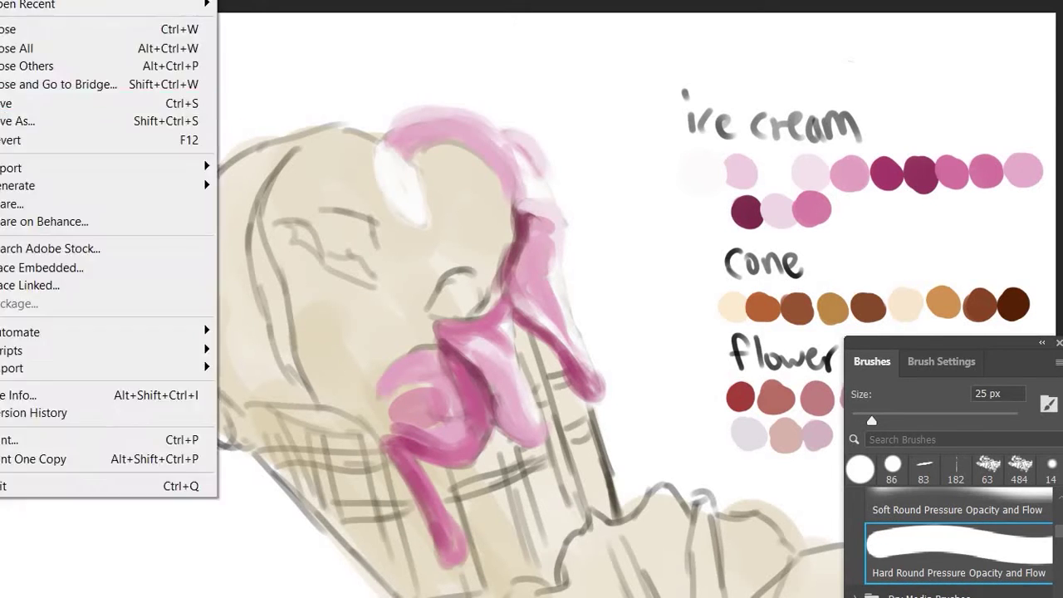
pyautogui.press('Escape')
pyautogui.moveTo(391, 382); pyautogui.dragTo(453, 428)
# Step: Paint dark magenta down the scoop's left side and across the cone top, with dusky pink on the lower-left edge
pyautogui.hscroll(-2, 531, 332)
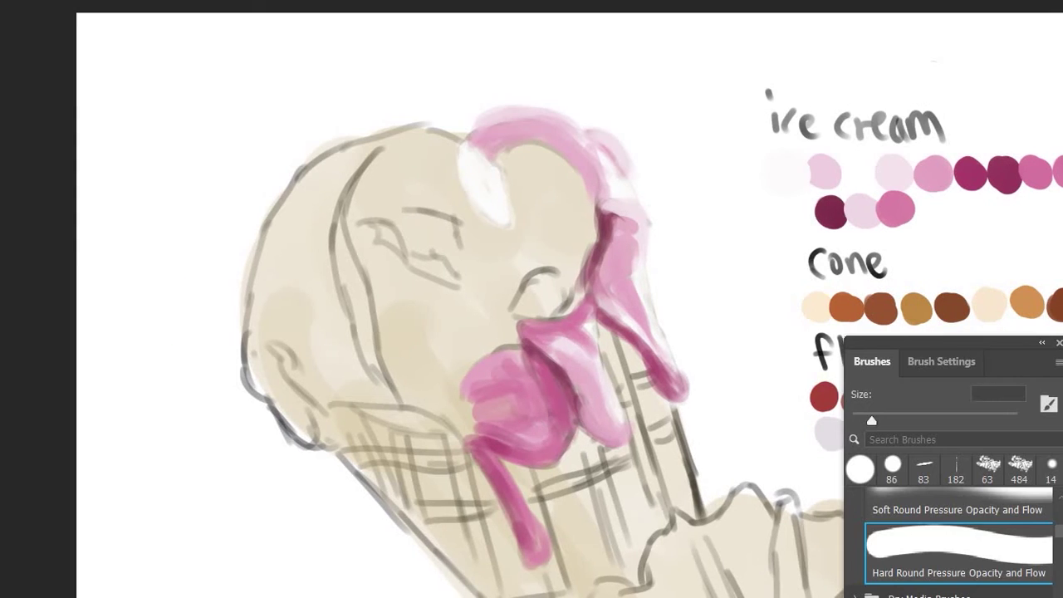
pyautogui.moveTo(370, 154)
pyautogui.mouseDown()
pyautogui.moveTo(340, 264)
pyautogui.moveTo(415, 412)
pyautogui.mouseUp()
pyautogui.moveTo(323, 232); pyautogui.dragTo(415, 407)
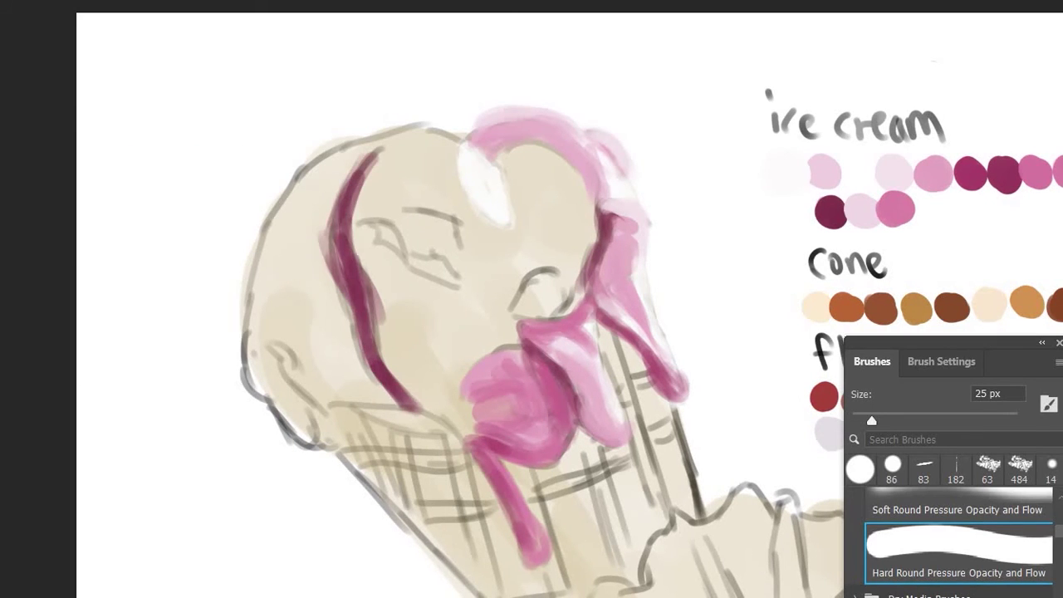
pyautogui.moveTo(345, 407); pyautogui.dragTo(477, 436)
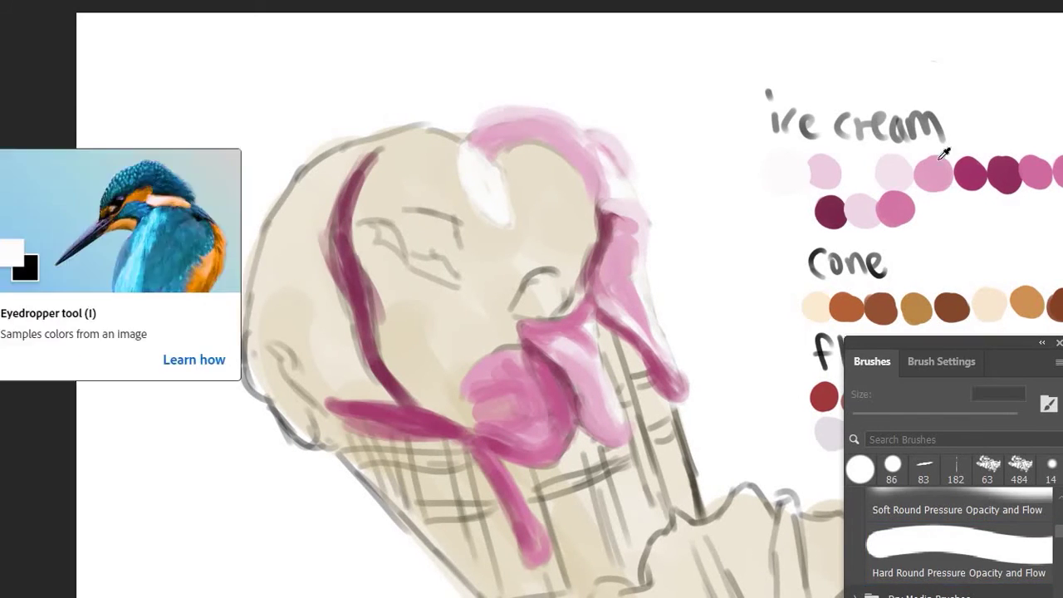
pyautogui.click(960, 548)
pyautogui.moveTo(283, 407)
pyautogui.mouseDown()
pyautogui.moveTo(316, 411)
pyautogui.moveTo(265, 390)
pyautogui.moveTo(328, 428)
pyautogui.mouseUp()
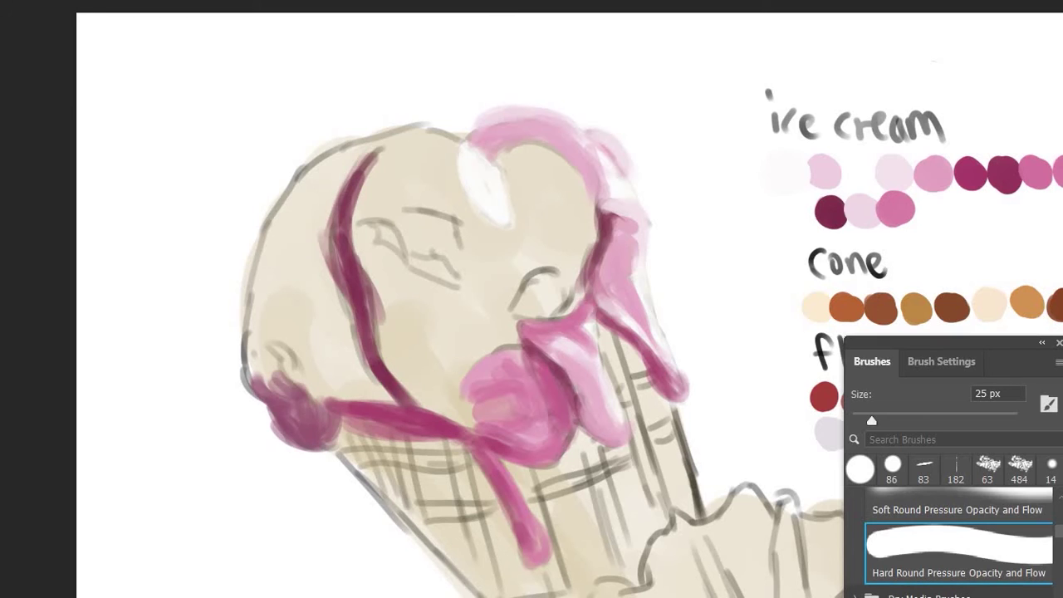
pyautogui.moveTo(266, 384); pyautogui.dragTo(382, 408)
# Step: Hatch light pink and magenta over the lower-left scoop and along its upper-left edge
pyautogui.moveTo(292, 316)
pyautogui.mouseDown()
pyautogui.moveTo(367, 391)
pyautogui.moveTo(287, 332)
pyautogui.mouseUp()
pyautogui.moveTo(357, 388); pyautogui.dragTo(324, 340)
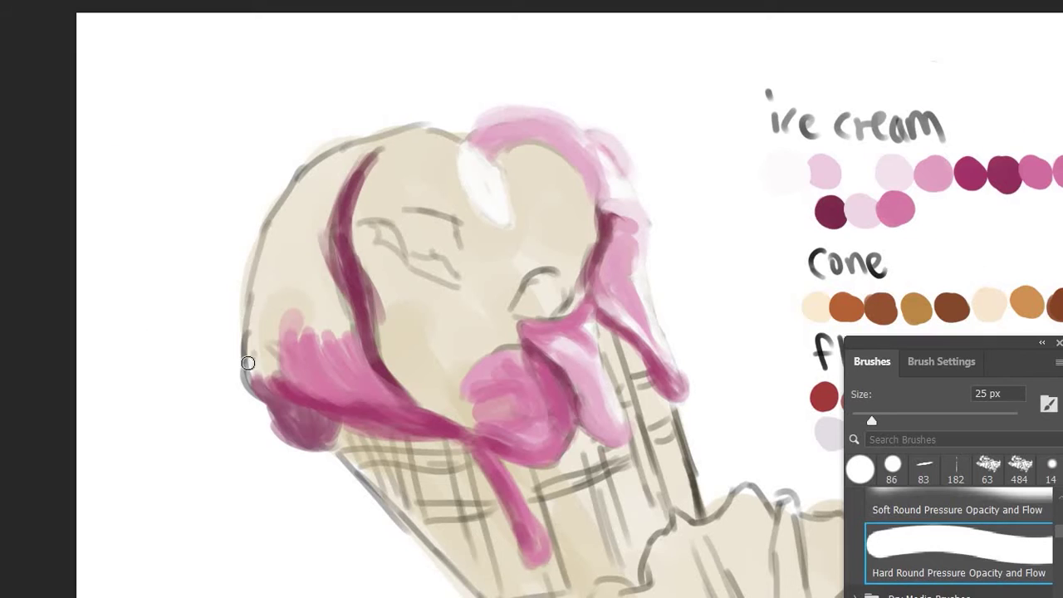
pyautogui.moveTo(247, 363)
pyautogui.mouseDown()
pyautogui.moveTo(249, 374)
pyautogui.moveTo(287, 391)
pyautogui.moveTo(278, 361)
pyautogui.mouseUp()
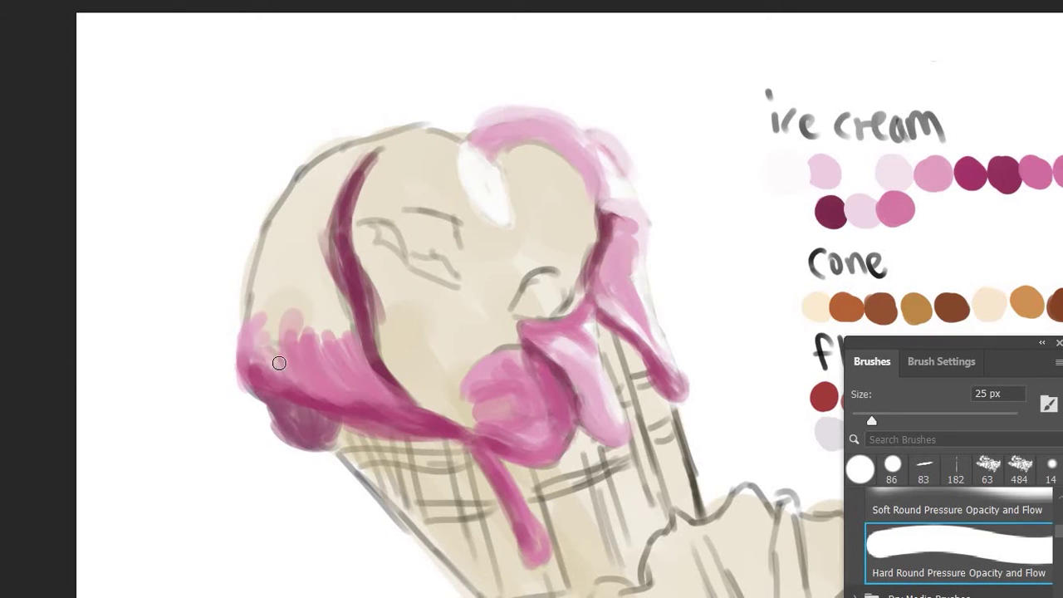
pyautogui.moveTo(265, 399); pyautogui.dragTo(340, 341)
pyautogui.moveTo(323, 402); pyautogui.dragTo(355, 387)
pyautogui.moveTo(274, 332)
pyautogui.mouseDown()
pyautogui.moveTo(307, 216)
pyautogui.moveTo(274, 158)
pyautogui.mouseUp()
pyautogui.keyDown('alt'); pyautogui.click(839, 174); pyautogui.keyUp('alt')
pyautogui.moveTo(266, 341)
pyautogui.mouseDown()
pyautogui.moveTo(208, 202)
pyautogui.moveTo(290, 133)
pyautogui.mouseUp()
pyautogui.moveTo(282, 182); pyautogui.dragTo(255, 363)
# Step: Add white highlights, a dark magenta sketch curve, and light pink on the scoop's right
pyautogui.click(784, 177)
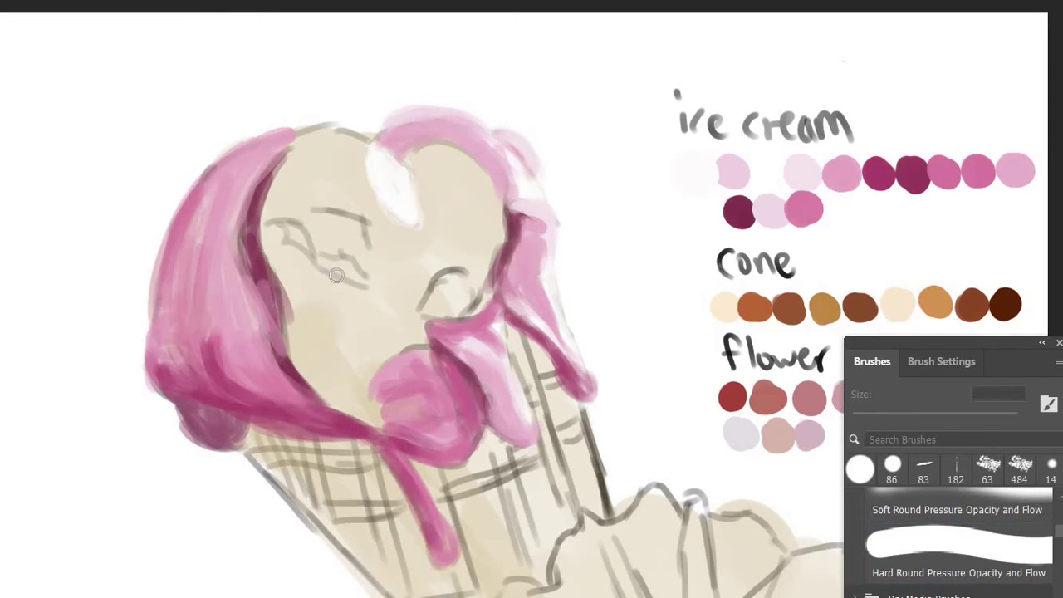
pyautogui.moveTo(274, 220); pyautogui.dragTo(309, 249)
pyautogui.moveTo(303, 237)
pyautogui.mouseDown()
pyautogui.moveTo(370, 294)
pyautogui.moveTo(336, 270)
pyautogui.mouseUp()
pyautogui.moveTo(315, 208); pyautogui.dragTo(378, 240)
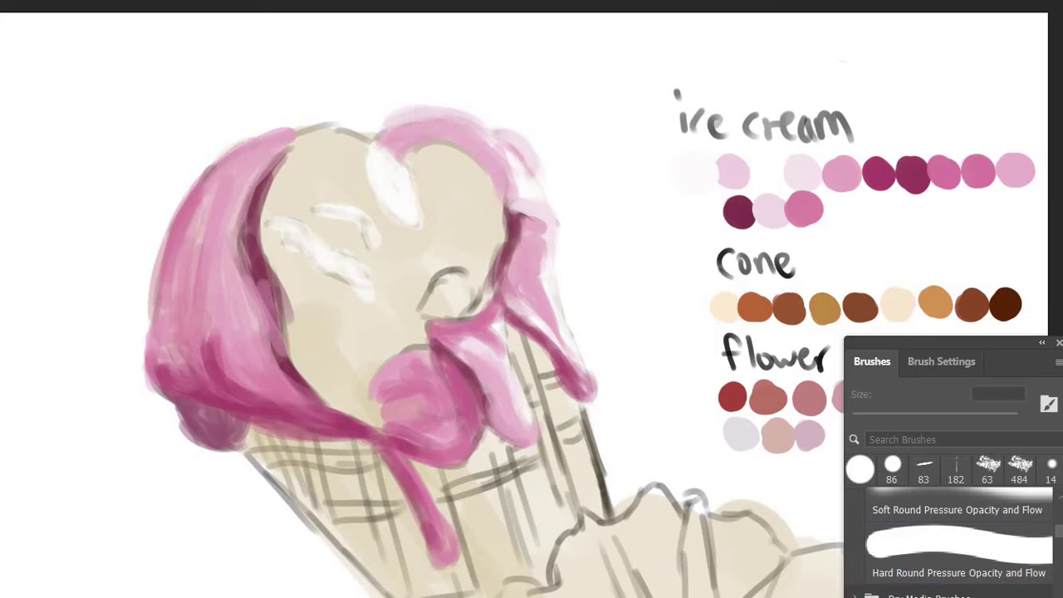
pyautogui.moveTo(419, 316); pyautogui.dragTo(469, 270)
pyautogui.moveTo(449, 316)
pyautogui.mouseDown()
pyautogui.moveTo(486, 278)
pyautogui.moveTo(467, 296)
pyautogui.moveTo(464, 266)
pyautogui.mouseUp()
pyautogui.moveTo(436, 320)
pyautogui.mouseDown()
pyautogui.moveTo(490, 301)
pyautogui.moveTo(519, 216)
pyautogui.mouseUp()
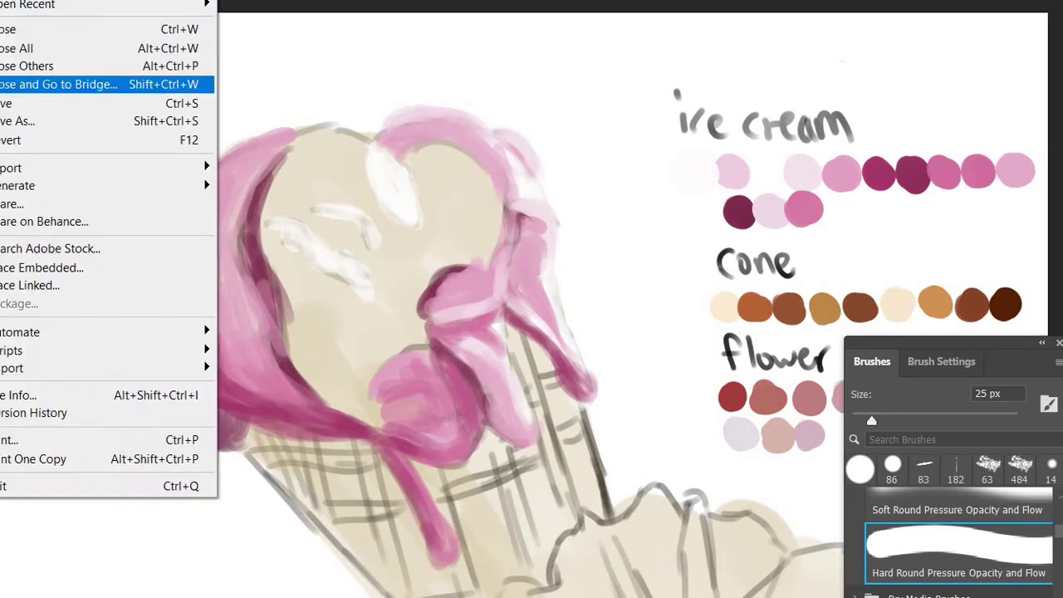
# Step: Fill the scoop centre with light pink and save the painting with Ctrl+S
pyautogui.moveTo(320, 366)
pyautogui.mouseDown()
pyautogui.moveTo(421, 297)
pyautogui.moveTo(299, 348)
pyautogui.moveTo(404, 348)
pyautogui.moveTo(299, 390)
pyautogui.mouseUp()
pyautogui.moveTo(423, 338); pyautogui.dragTo(332, 299)
pyautogui.hotkey('ctrl', 's')
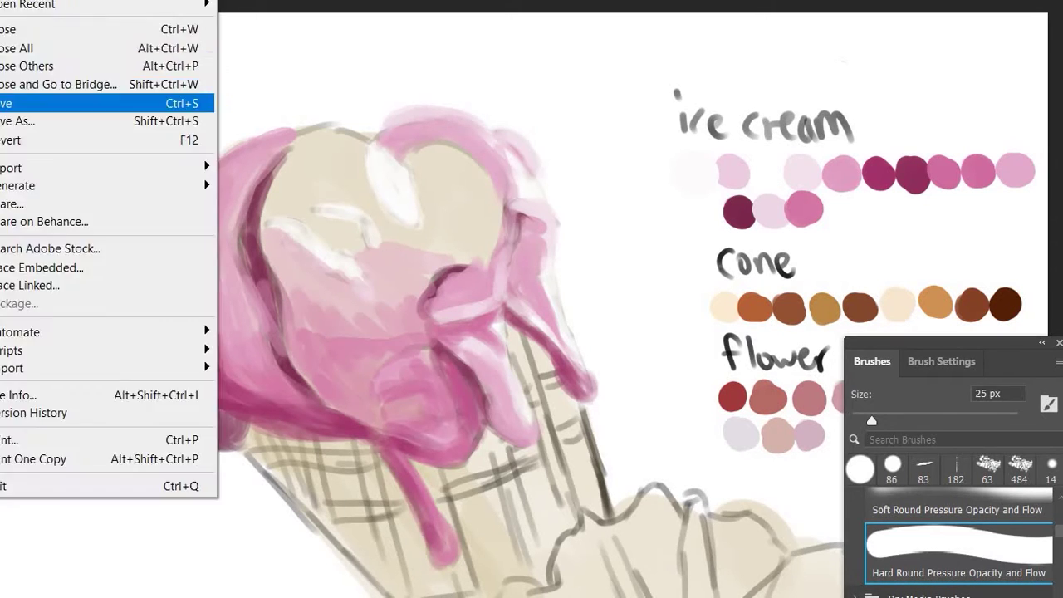
pyautogui.moveTo(291, 257)
pyautogui.mouseDown()
pyautogui.moveTo(366, 239)
pyautogui.moveTo(301, 178)
pyautogui.moveTo(358, 166)
pyautogui.mouseUp()
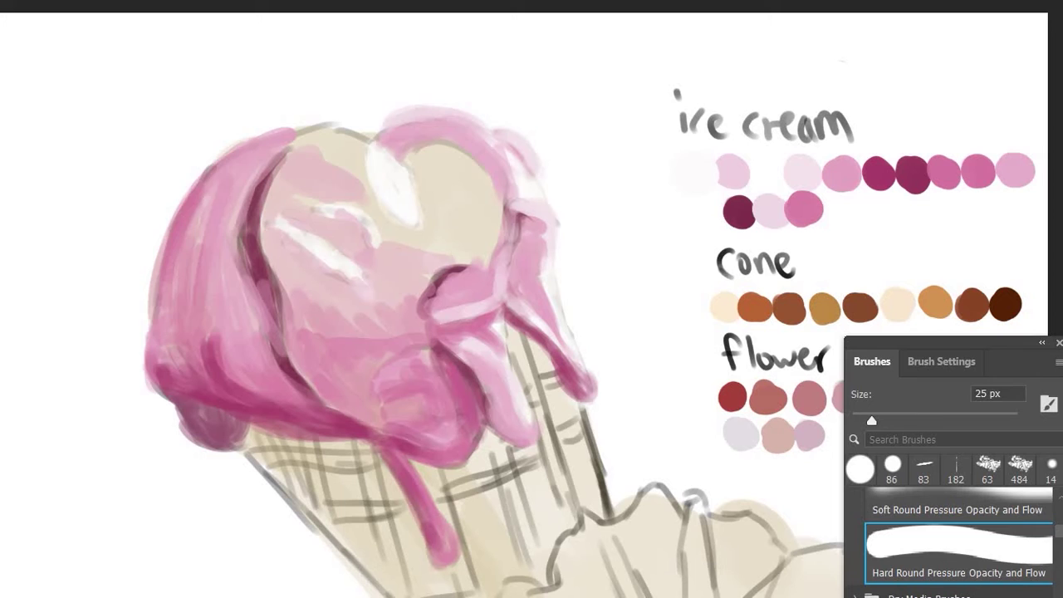
pyautogui.moveTo(291, 137)
pyautogui.mouseDown()
pyautogui.moveTo(356, 179)
pyautogui.moveTo(308, 142)
pyautogui.moveTo(341, 189)
pyautogui.mouseUp()
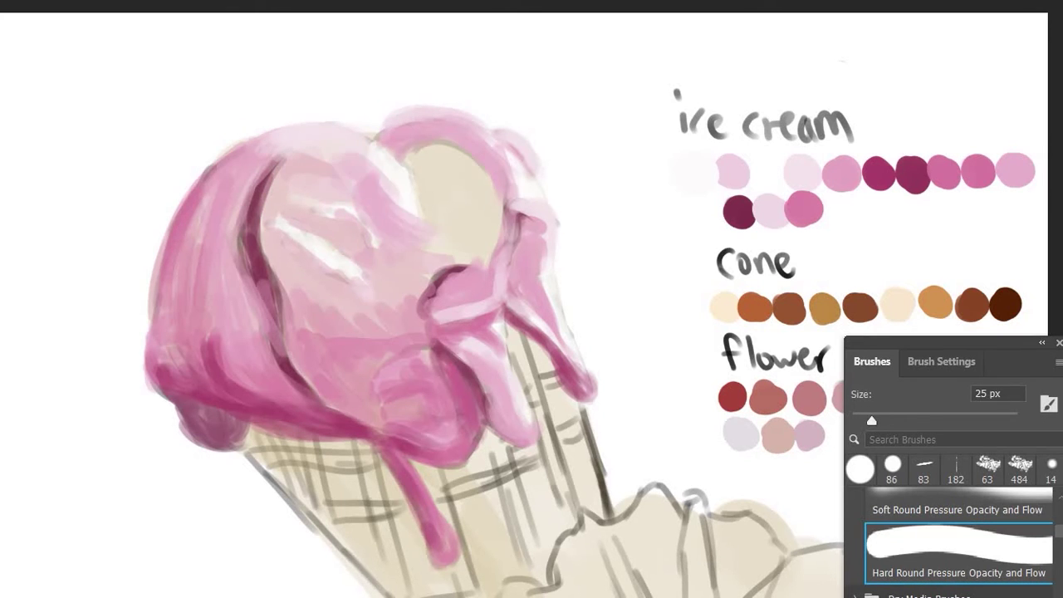
# Step: Cover the upper scoop's beige patch with the light pink swatch and begin tan cone lines
pyautogui.keyDown('alt'); pyautogui.click(1014, 170); pyautogui.keyUp('alt')
pyautogui.moveTo(423, 249)
pyautogui.mouseDown()
pyautogui.moveTo(493, 197)
pyautogui.moveTo(432, 249)
pyautogui.mouseUp()
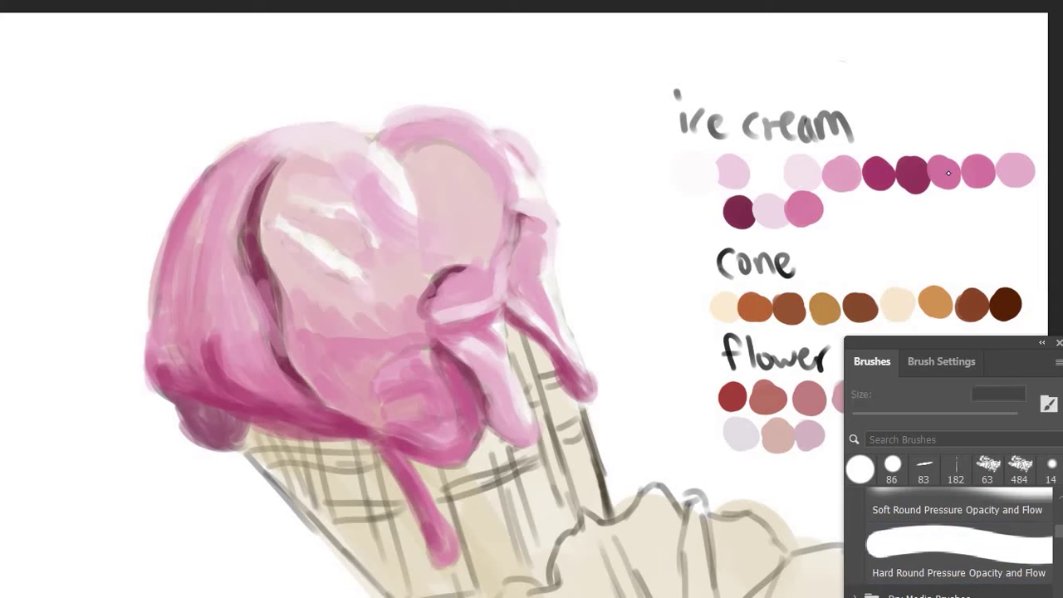
pyautogui.moveTo(449, 179); pyautogui.dragTo(373, 131)
pyautogui.moveTo(441, 257); pyautogui.dragTo(433, 209)
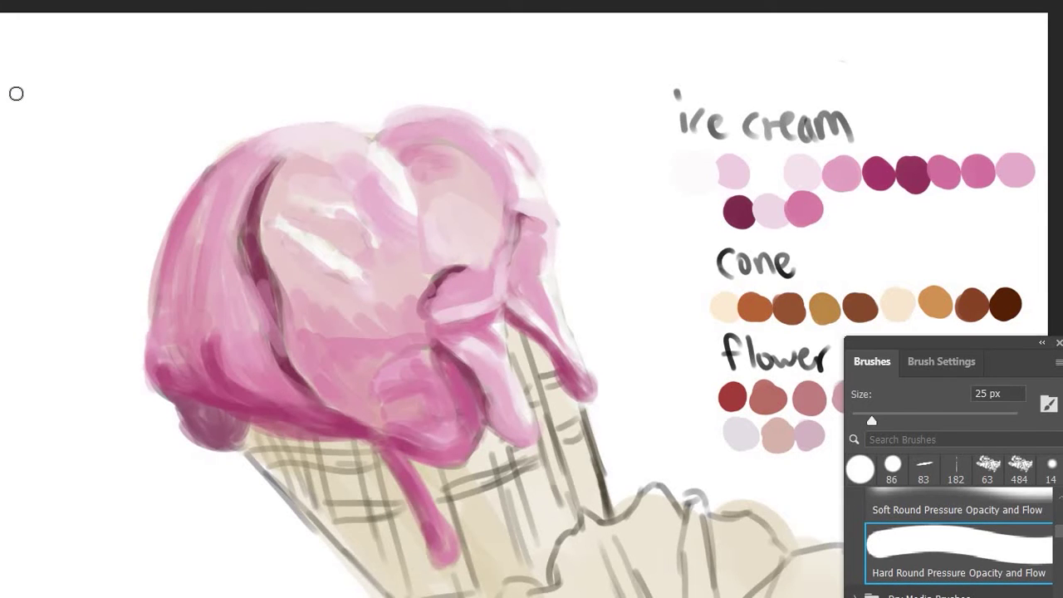
pyautogui.moveTo(531, 415)
pyautogui.mouseDown()
pyautogui.moveTo(520, 206)
pyautogui.moveTo(451, 210)
pyautogui.mouseUp()
pyautogui.moveTo(274, 232); pyautogui.dragTo(308, 337)
# Step: Add more tan strokes along the cone's waffle lines
pyautogui.moveTo(216, 229); pyautogui.dragTo(241, 305)
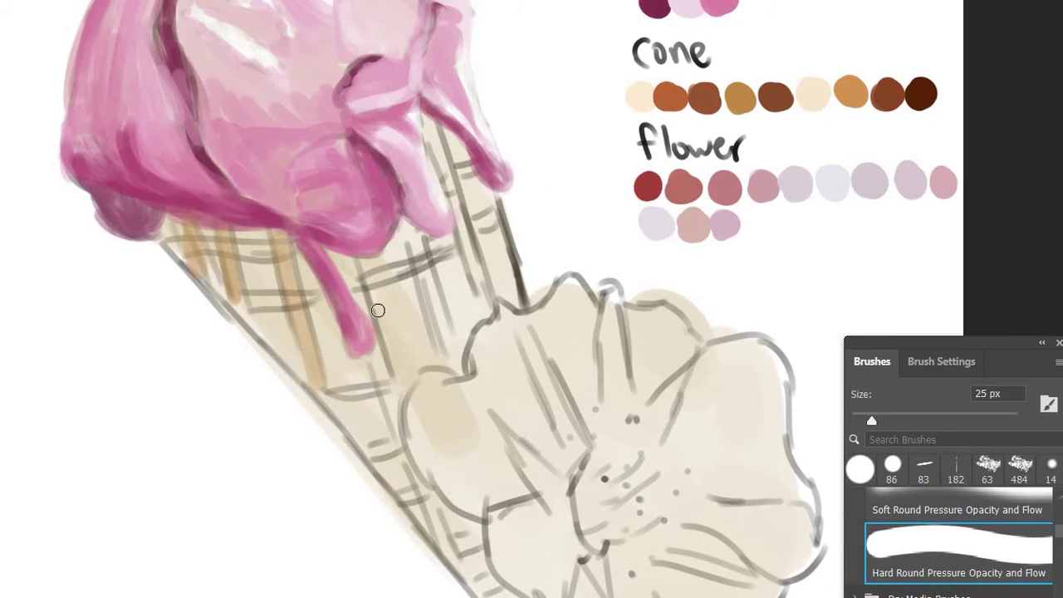
pyautogui.moveTo(341, 258); pyautogui.dragTo(366, 306)
pyautogui.moveTo(187, 239); pyautogui.dragTo(266, 337)
pyautogui.moveTo(407, 457); pyautogui.dragTo(460, 572)
pyautogui.scroll(-3, 424, 267)
pyautogui.scroll(-3, 612, 504)
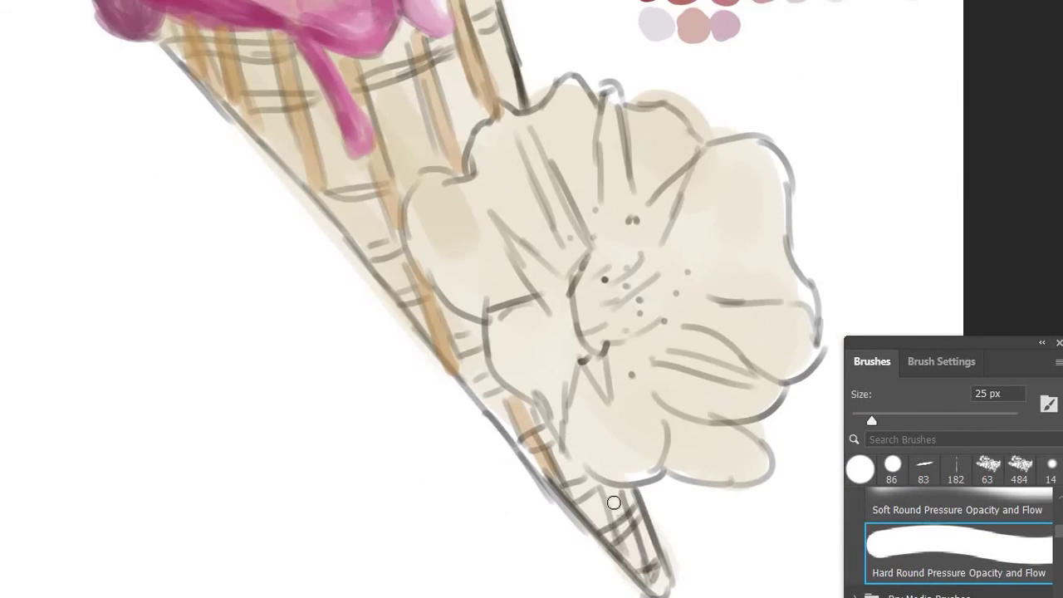
pyautogui.scroll(-1, 612, 504)
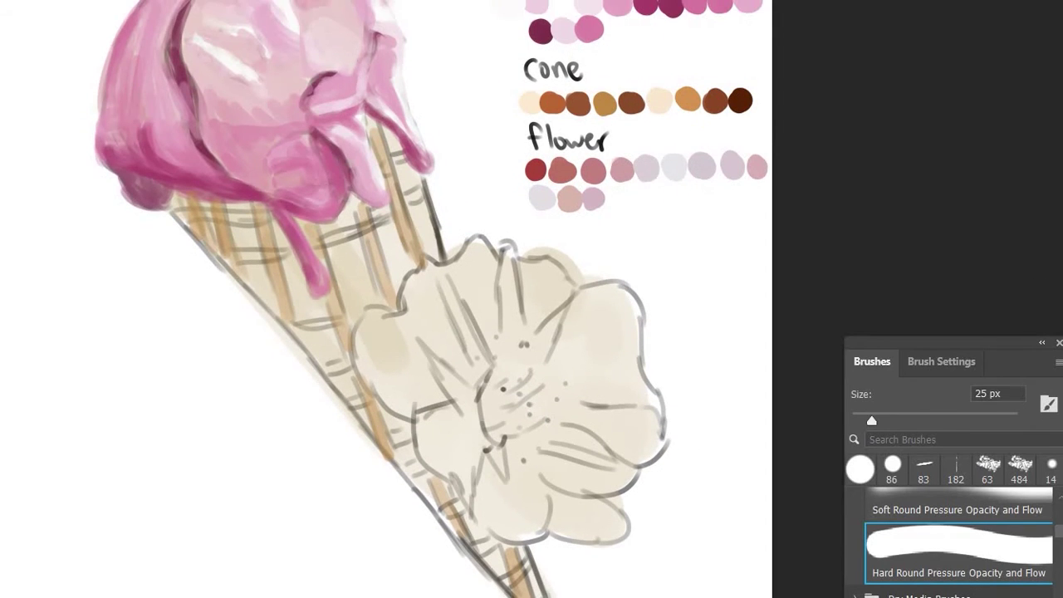
# Step: Paint orange stripes on the cone and a darker orange lower edge
pyautogui.click(688, 99)
pyautogui.moveTo(503, 541); pyautogui.dragTo(520, 579)
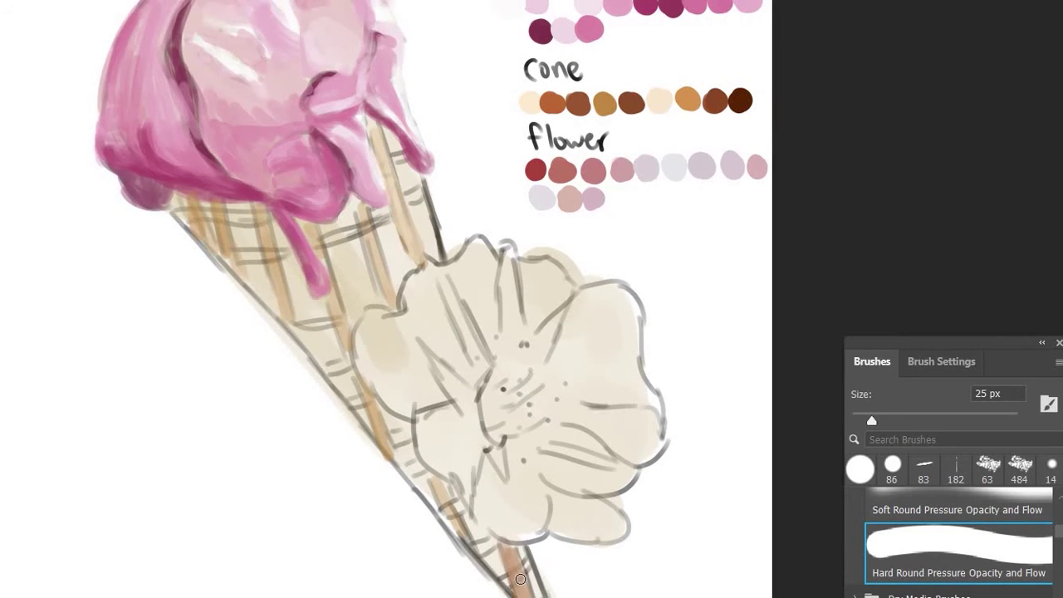
pyautogui.keyDown('alt'); pyautogui.click(623, 104); pyautogui.keyUp('alt')
pyautogui.moveTo(385, 433); pyautogui.dragTo(334, 300)
pyautogui.moveTo(291, 329); pyautogui.dragTo(269, 264)
pyautogui.keyDown('alt'); pyautogui.click(671, 105); pyautogui.keyUp('alt')
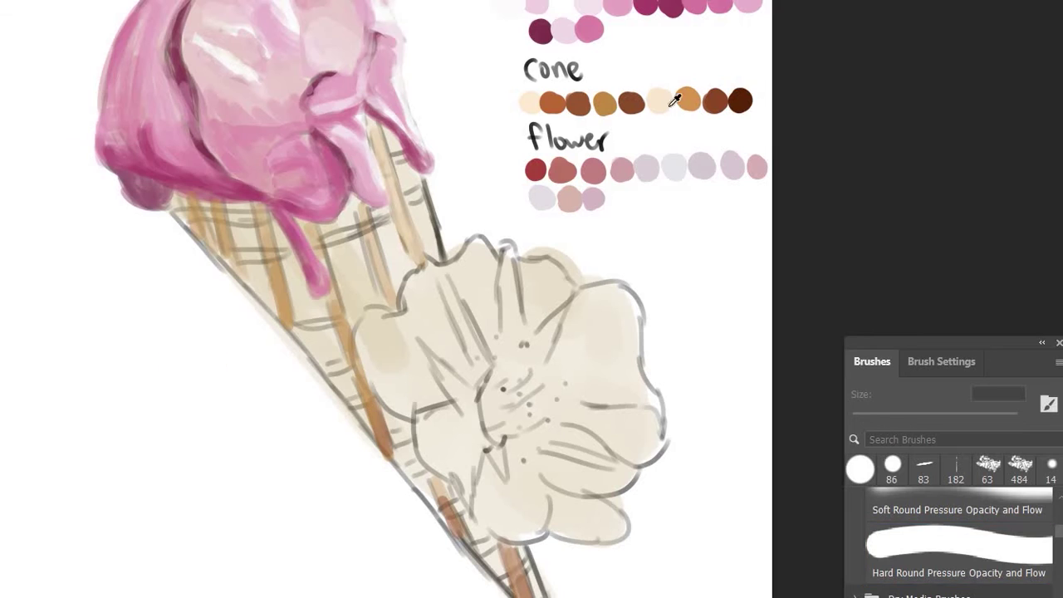
pyautogui.moveTo(424, 179)
pyautogui.mouseDown()
pyautogui.moveTo(440, 242)
pyautogui.moveTo(425, 179)
pyautogui.mouseUp()
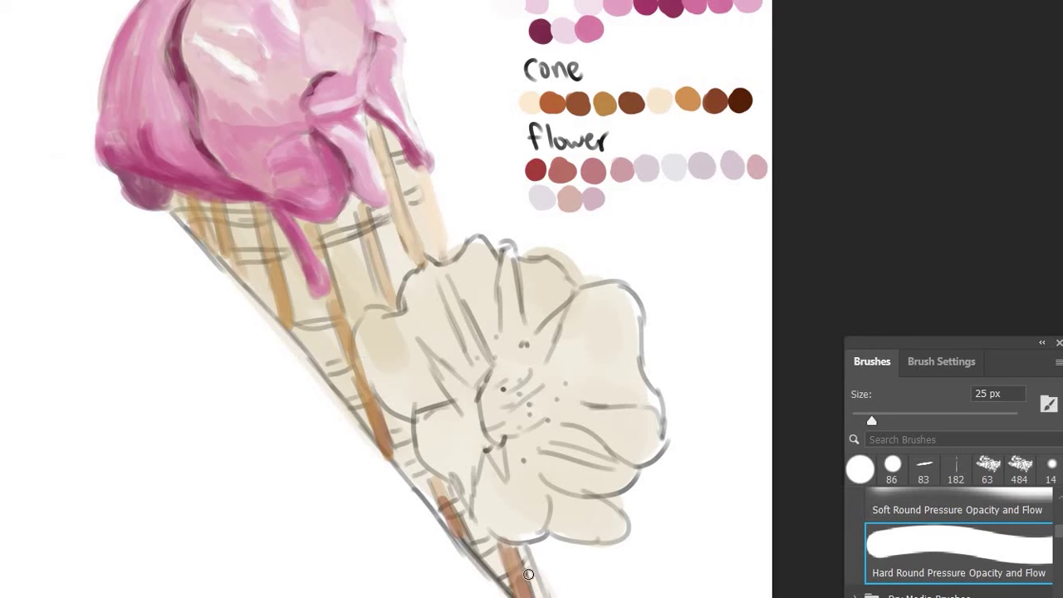
# Step: Shade the cone's right edge in dark brown sampled from the swatches
pyautogui.keyDown('alt'); pyautogui.click(125, 264); pyautogui.keyUp('alt')
pyautogui.moveTo(432, 258); pyautogui.dragTo(389, 118)
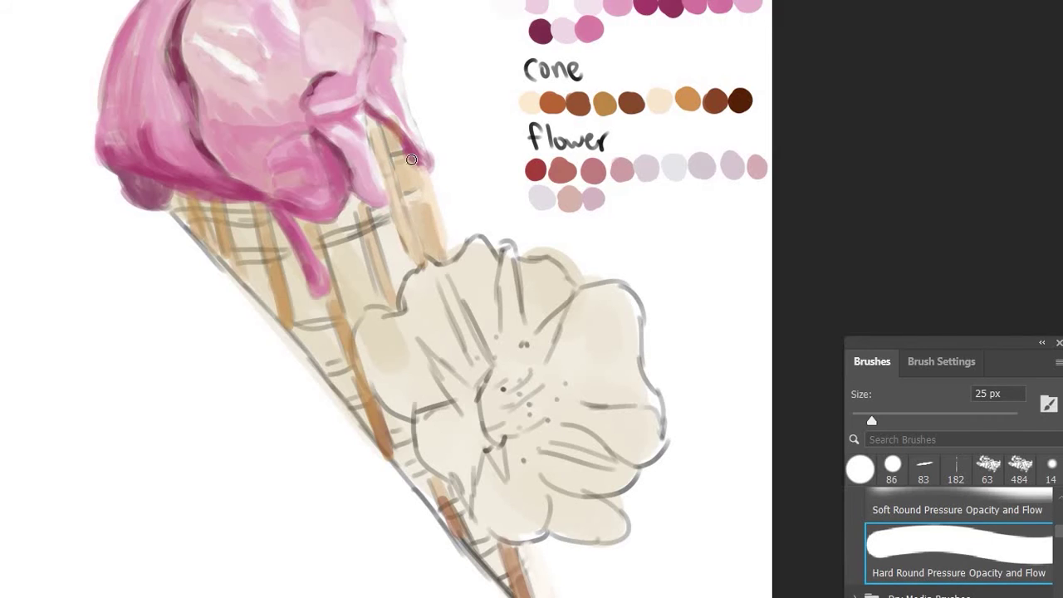
pyautogui.moveTo(405, 249); pyautogui.dragTo(381, 131)
pyautogui.moveTo(422, 249); pyautogui.dragTo(402, 157)
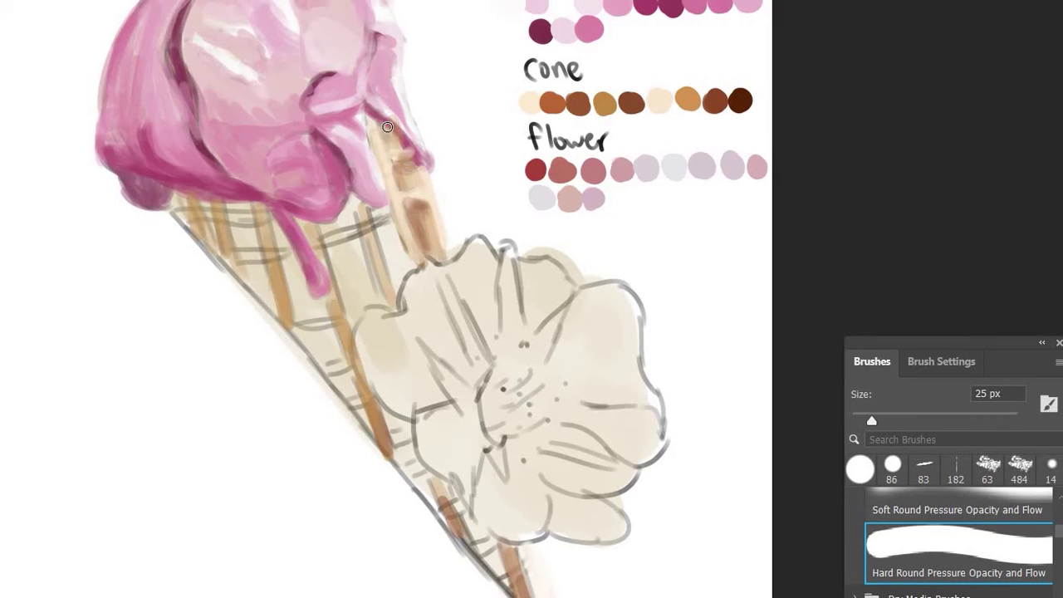
pyautogui.keyDown('alt'); pyautogui.click(122, 264); pyautogui.keyUp('alt')
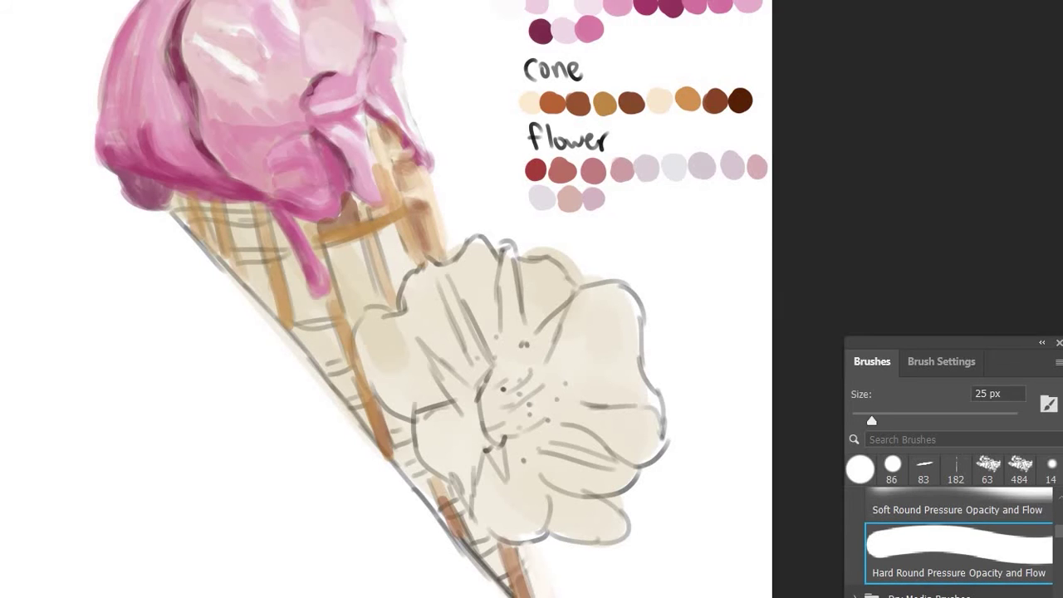
pyautogui.press('j')
pyautogui.click(373, 158)
pyautogui.click(700, 211)
# Step: Shade the cone's lower-left edge with dark brown strokes
pyautogui.moveTo(331, 350); pyautogui.dragTo(306, 334)
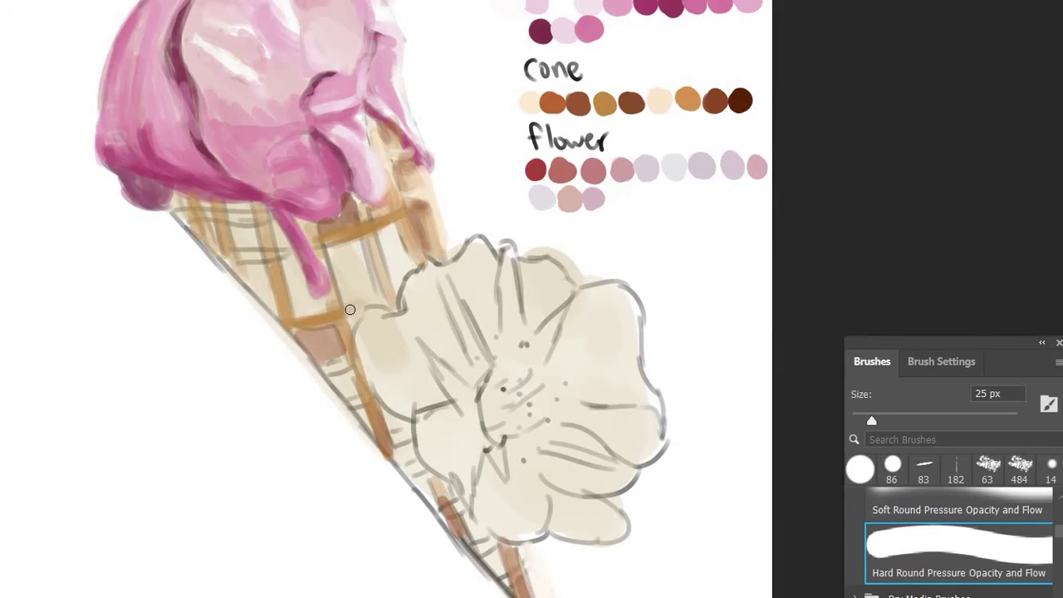
pyautogui.moveTo(432, 507); pyautogui.dragTo(366, 411)
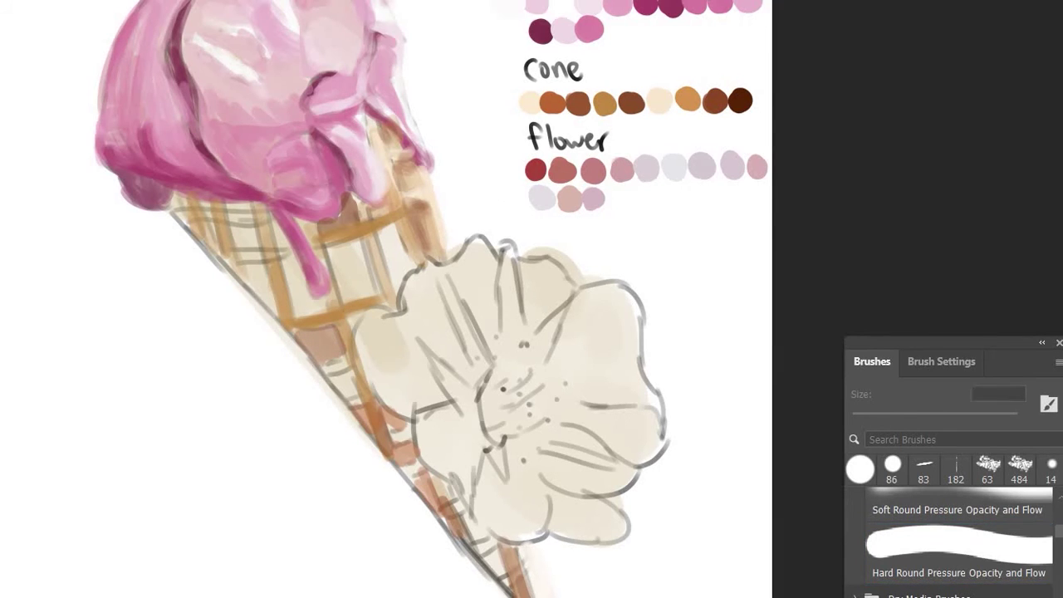
pyautogui.moveTo(422, 498); pyautogui.dragTo(356, 405)
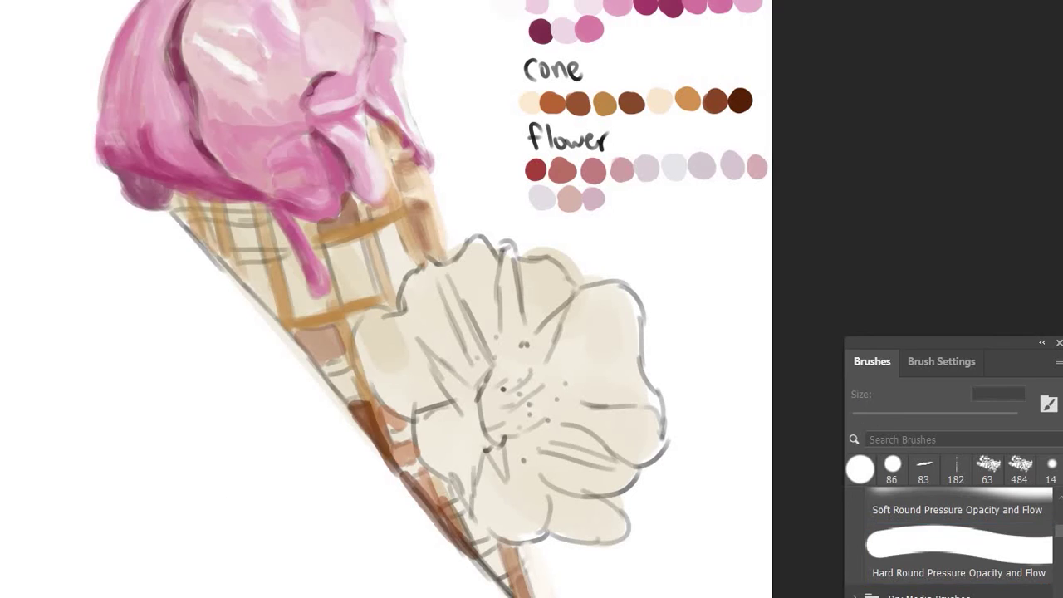
pyautogui.moveTo(510, 585); pyautogui.dragTo(444, 486)
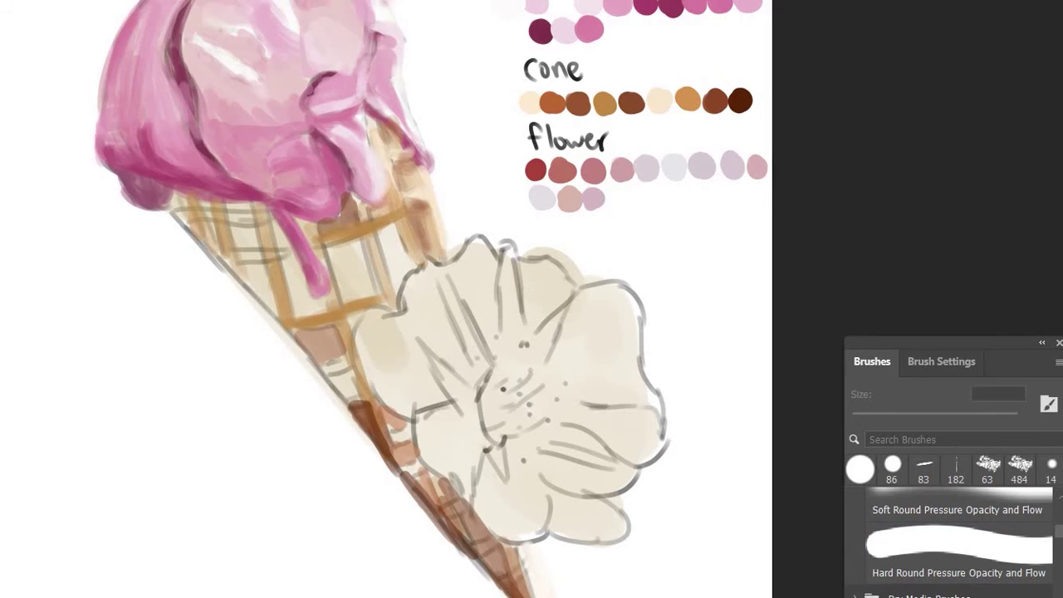
pyautogui.moveTo(324, 359); pyautogui.dragTo(444, 523)
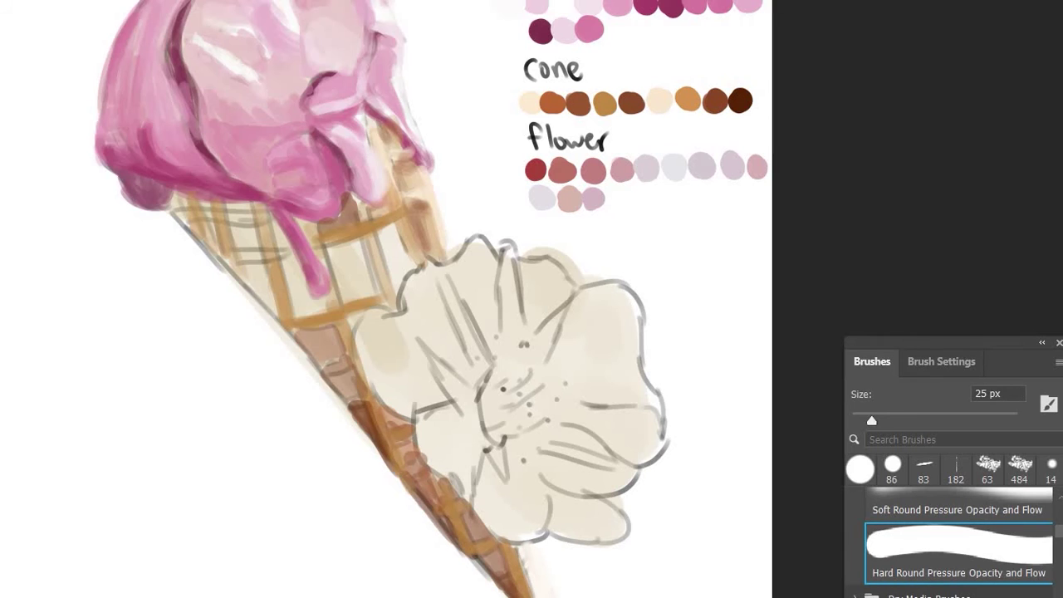
# Step: Lighten the upper cone's waffle lines and cover the pink drip with cone colour
pyautogui.press('alt')
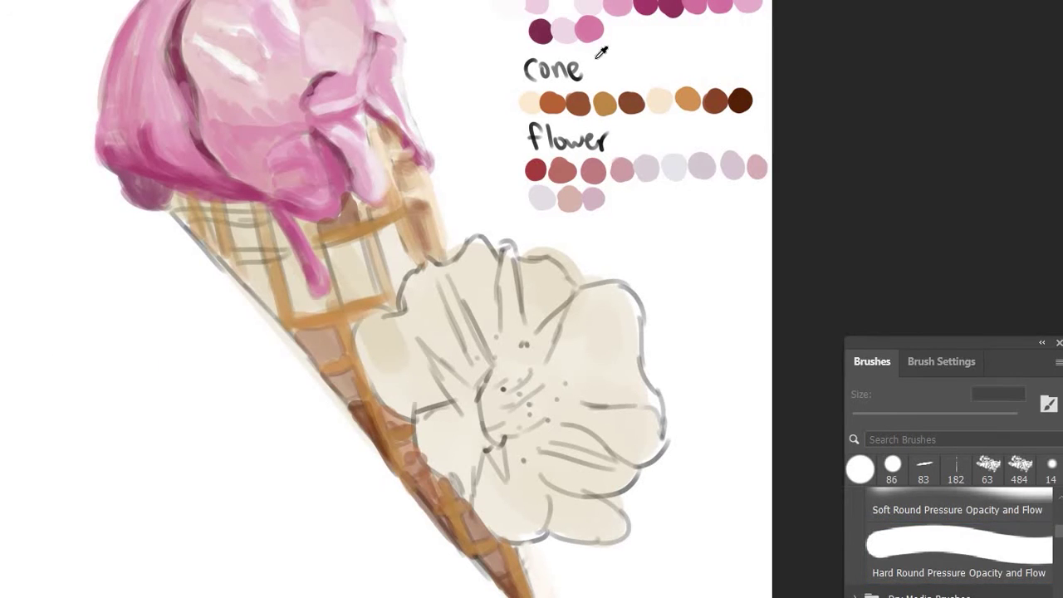
pyautogui.keyDown('alt'); pyautogui.click(601, 52); pyautogui.keyUp('alt')
pyautogui.moveTo(220, 260); pyautogui.dragTo(293, 244)
pyautogui.moveTo(181, 229); pyautogui.dragTo(289, 207)
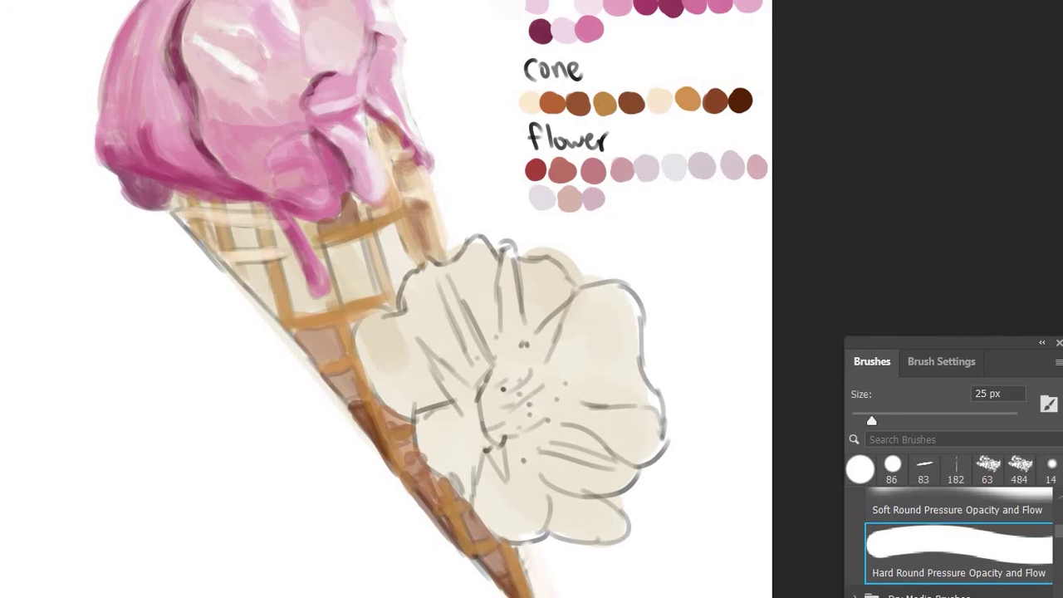
pyautogui.moveTo(271, 292)
pyautogui.mouseDown()
pyautogui.moveTo(234, 226)
pyautogui.moveTo(303, 295)
pyautogui.mouseUp()
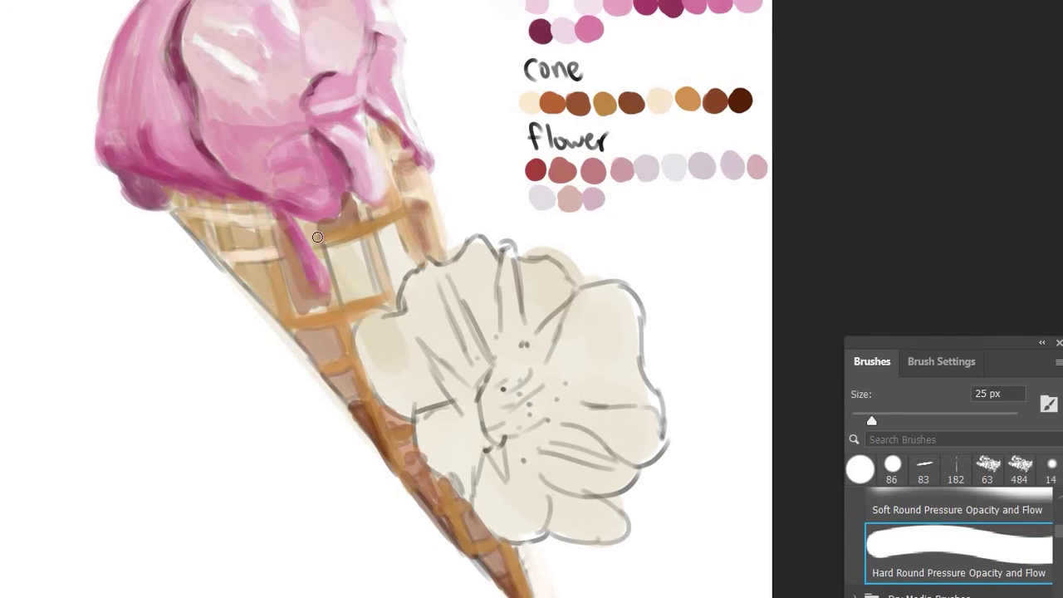
pyautogui.moveTo(318, 236)
pyautogui.mouseDown()
pyautogui.moveTo(296, 269)
pyautogui.moveTo(373, 278)
pyautogui.moveTo(406, 263)
pyautogui.moveTo(411, 240)
pyautogui.mouseUp()
pyautogui.press('alt')
pyautogui.hotkey('alt', 'f')
pyautogui.press('Escape')
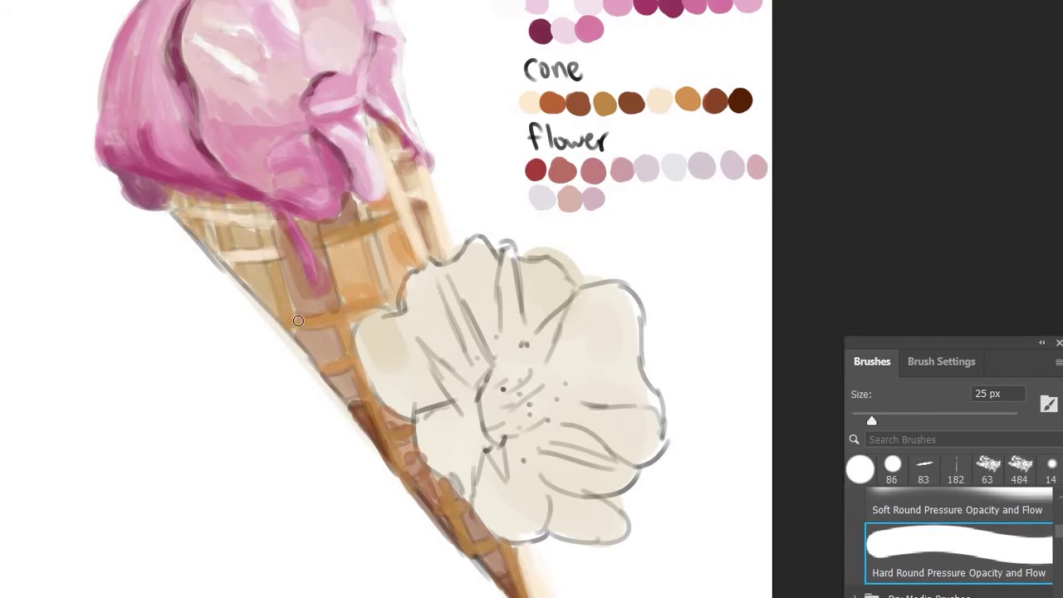
# Step: Paint darker brown over the left, middle and upper parts of the cone
pyautogui.keyDown('alt'); pyautogui.click(724, 96); pyautogui.keyUp('alt')
pyautogui.moveTo(230, 239); pyautogui.dragTo(299, 307)
pyautogui.moveTo(349, 250); pyautogui.dragTo(348, 389)
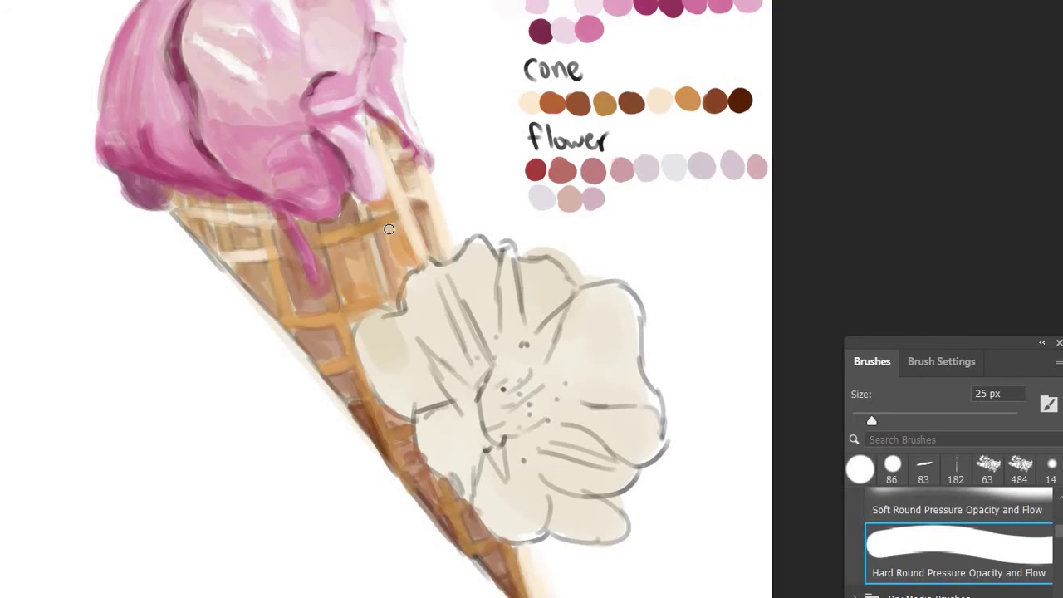
pyautogui.moveTo(389, 229); pyautogui.dragTo(432, 241)
pyautogui.moveTo(390, 203); pyautogui.dragTo(416, 249)
pyautogui.moveTo(349, 199); pyautogui.dragTo(241, 233)
pyautogui.moveTo(208, 203); pyautogui.dragTo(212, 245)
pyautogui.press('v')
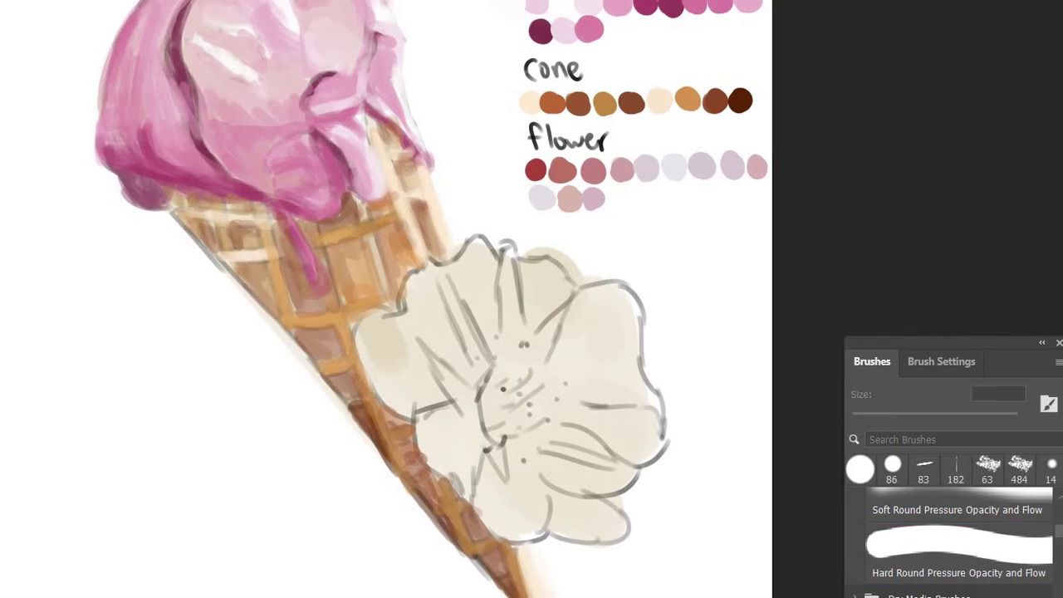
pyautogui.click(325, 156)
# Step: Paint lavender along the upper-right and right petals
pyautogui.moveTo(325, 157); pyautogui.dragTo(101, 56)
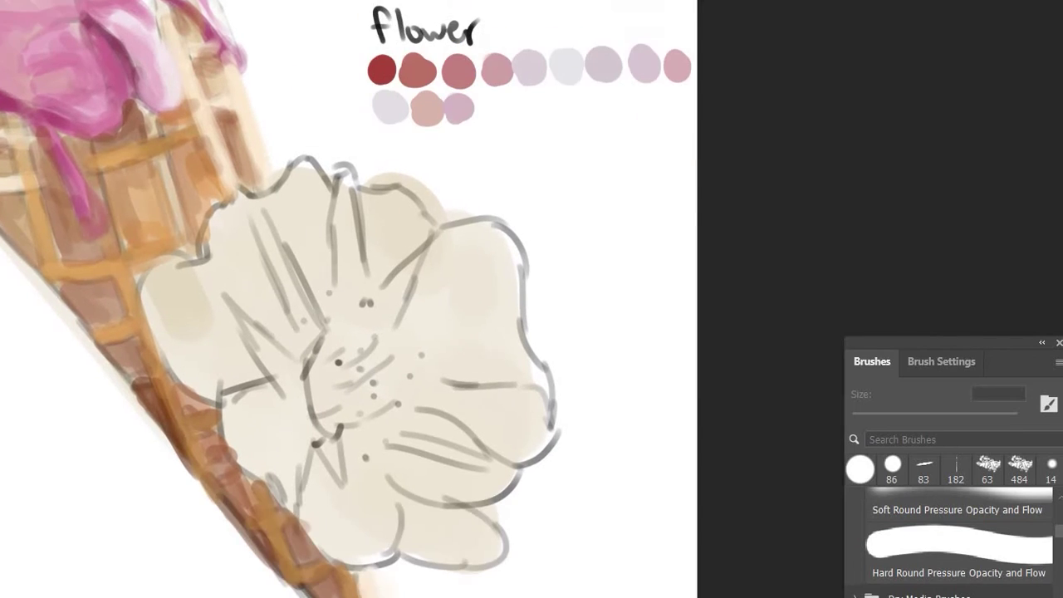
pyautogui.click(560, 66)
pyautogui.press('b')
pyautogui.moveTo(461, 245); pyautogui.dragTo(497, 231)
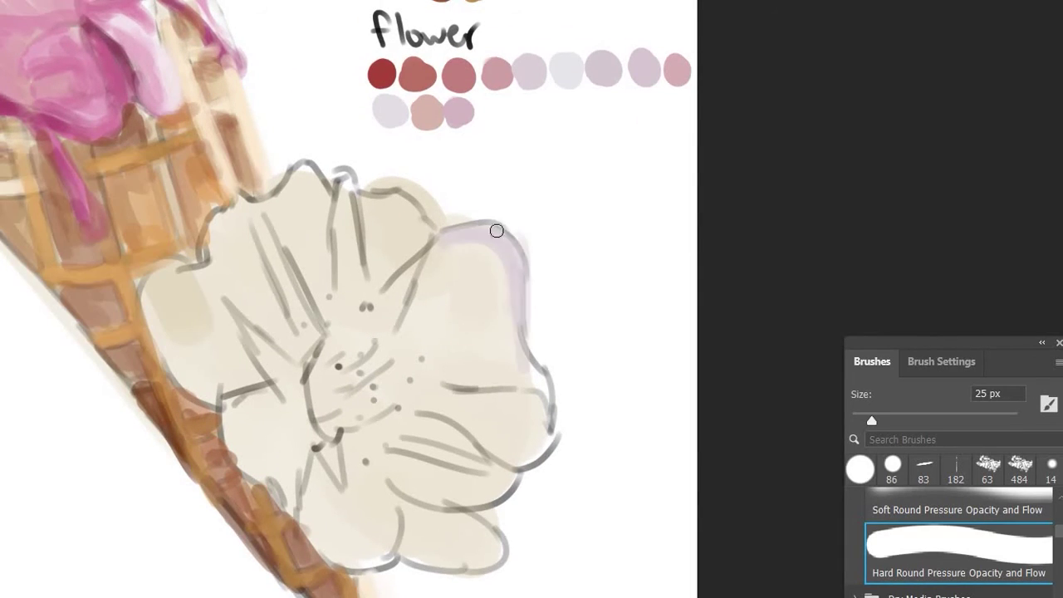
pyautogui.moveTo(439, 259); pyautogui.dragTo(498, 333)
# Step: Layer pink, mauve-lilac and light lavender over the right petal
pyautogui.keyDown('alt'); pyautogui.click(496, 73); pyautogui.keyUp('alt')
pyautogui.moveTo(442, 231)
pyautogui.mouseDown()
pyautogui.moveTo(386, 337)
pyautogui.moveTo(480, 249)
pyautogui.moveTo(448, 353)
pyautogui.moveTo(549, 401)
pyautogui.mouseUp()
pyautogui.keyDown('alt'); pyautogui.click(455, 106); pyautogui.keyUp('alt')
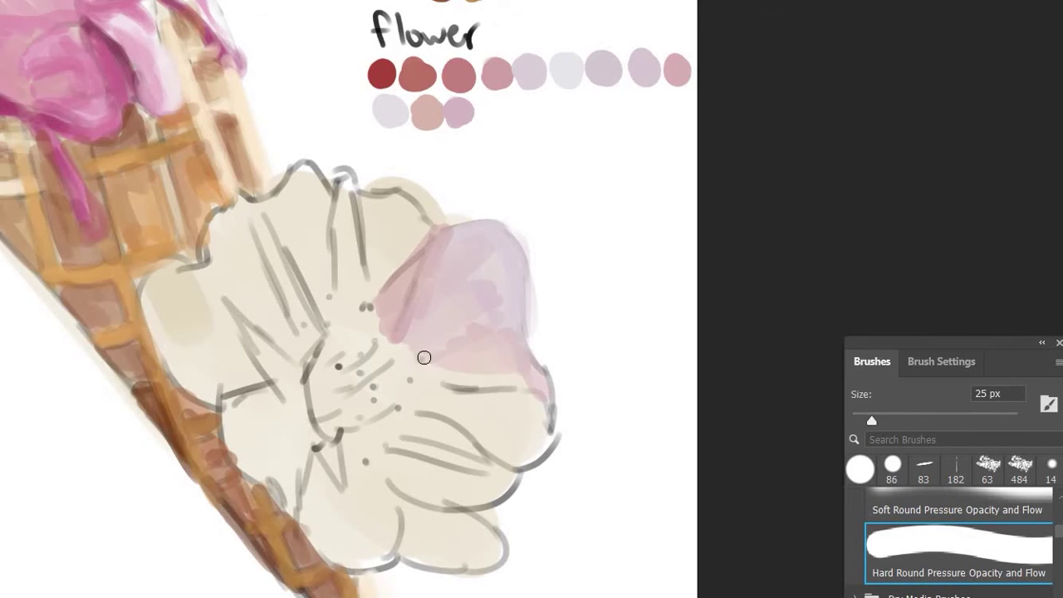
pyautogui.moveTo(502, 308)
pyautogui.mouseDown()
pyautogui.moveTo(403, 349)
pyautogui.moveTo(510, 439)
pyautogui.moveTo(553, 407)
pyautogui.mouseUp()
pyautogui.keyDown('alt'); pyautogui.click(494, 73); pyautogui.keyUp('alt')
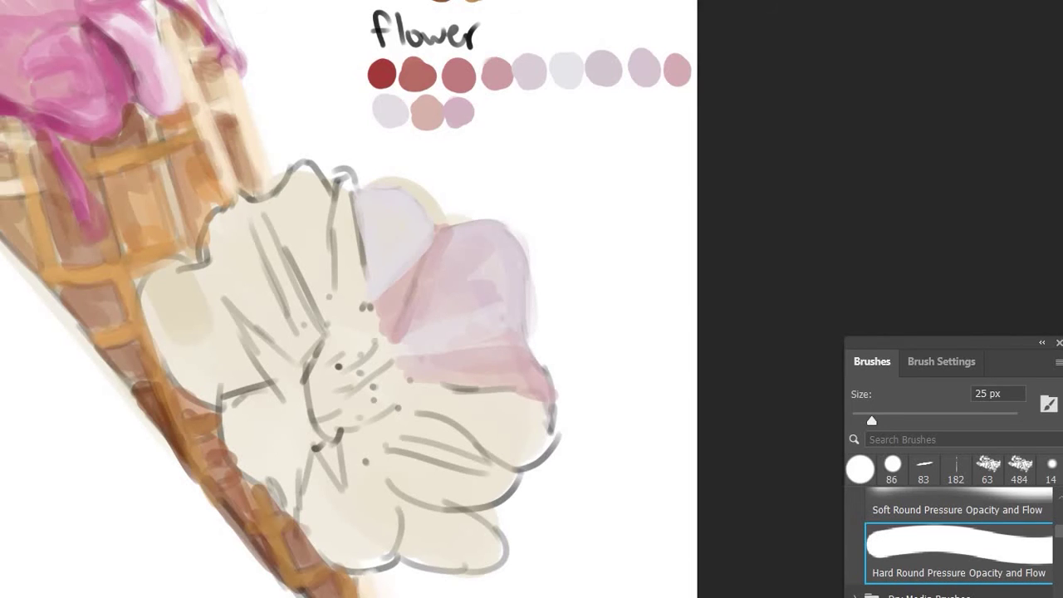
pyautogui.moveTo(349, 173)
pyautogui.mouseDown()
pyautogui.moveTo(365, 304)
pyautogui.moveTo(339, 182)
pyautogui.mouseUp()
# Step: Paint pink and pale lavender across the flower centre and left petals
pyautogui.keyDown('alt'); pyautogui.click(527, 75); pyautogui.keyUp('alt')
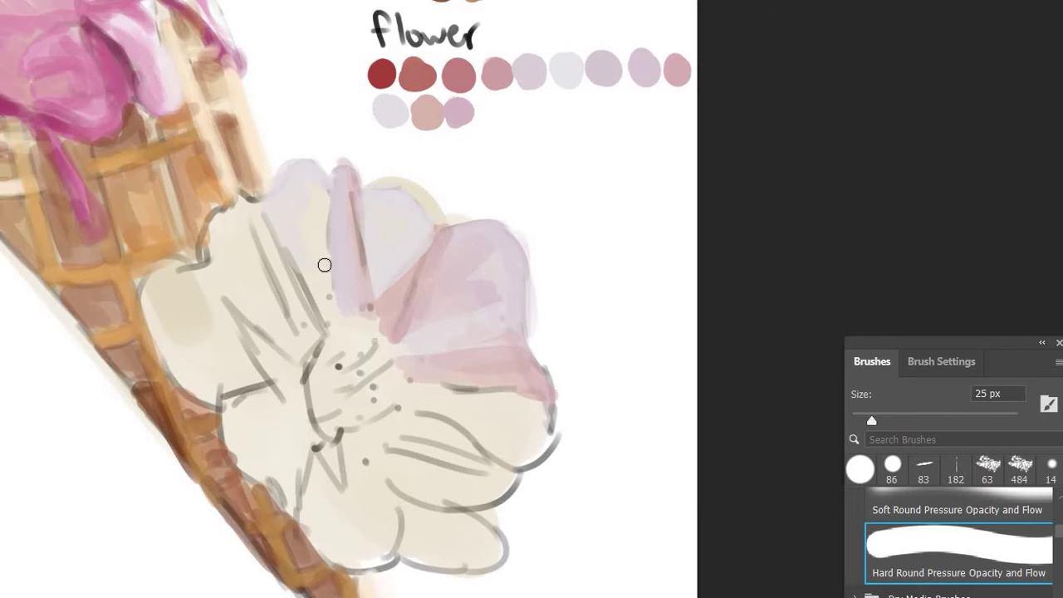
pyautogui.moveTo(387, 343)
pyautogui.mouseDown()
pyautogui.moveTo(355, 372)
pyautogui.moveTo(399, 357)
pyautogui.mouseUp()
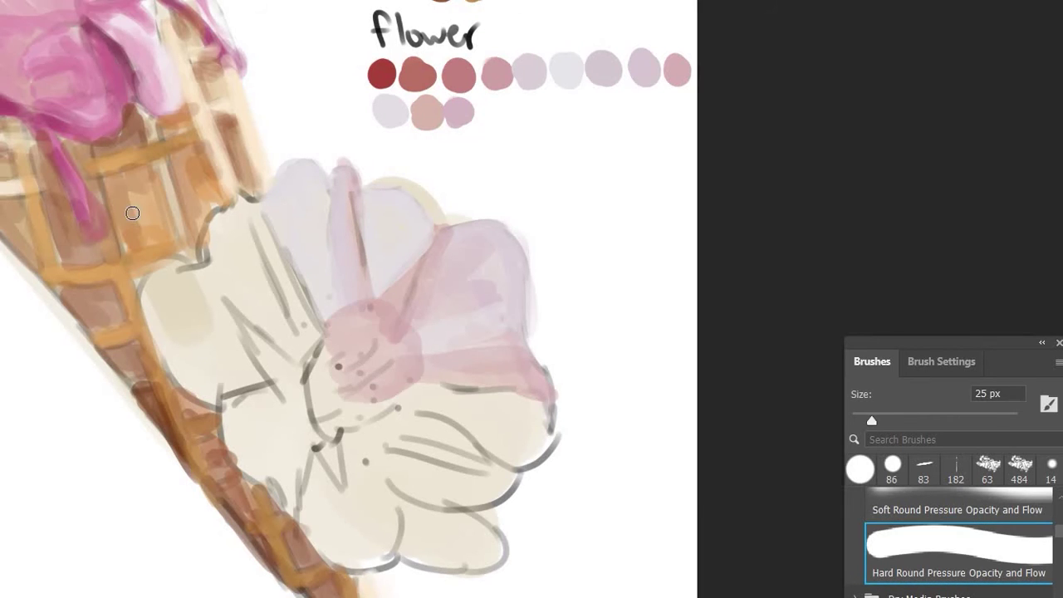
pyautogui.moveTo(320, 342); pyautogui.dragTo(239, 199)
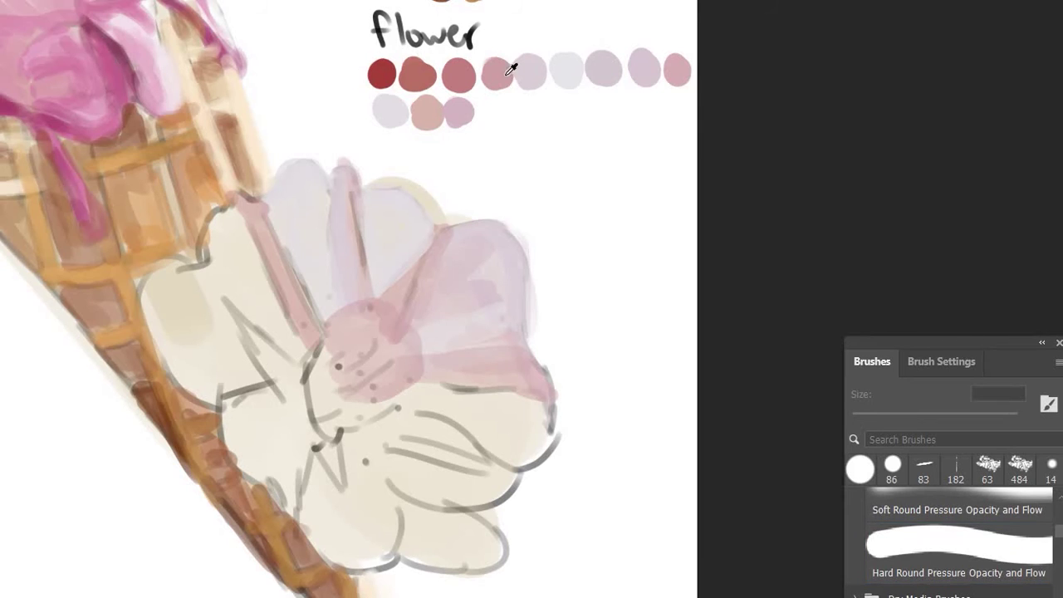
pyautogui.moveTo(216, 261); pyautogui.dragTo(260, 328)
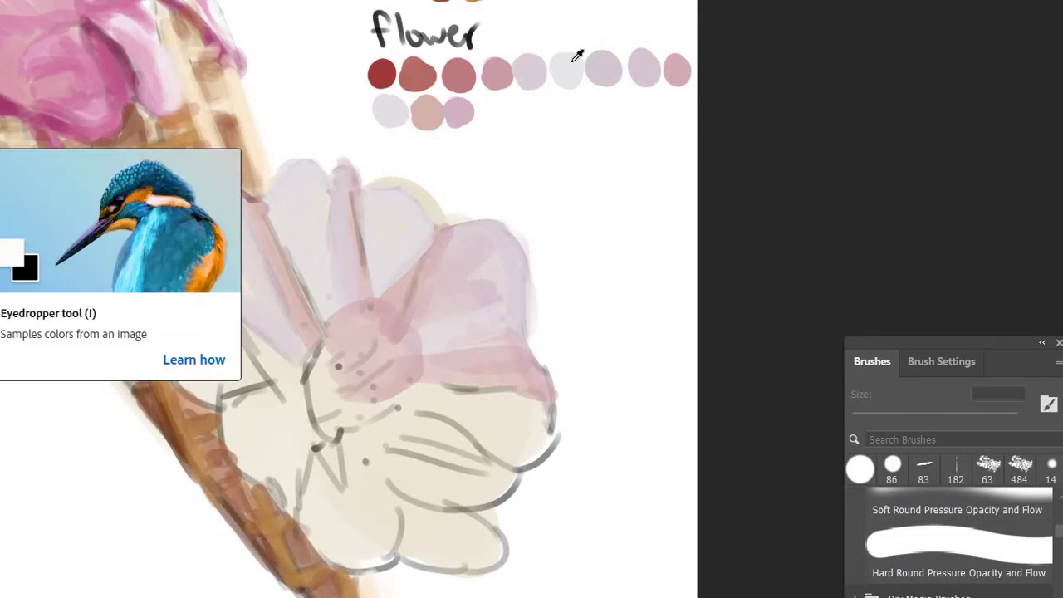
pyautogui.moveTo(273, 373)
pyautogui.mouseDown()
pyautogui.moveTo(218, 399)
pyautogui.moveTo(316, 435)
pyautogui.moveTo(225, 288)
pyautogui.mouseUp()
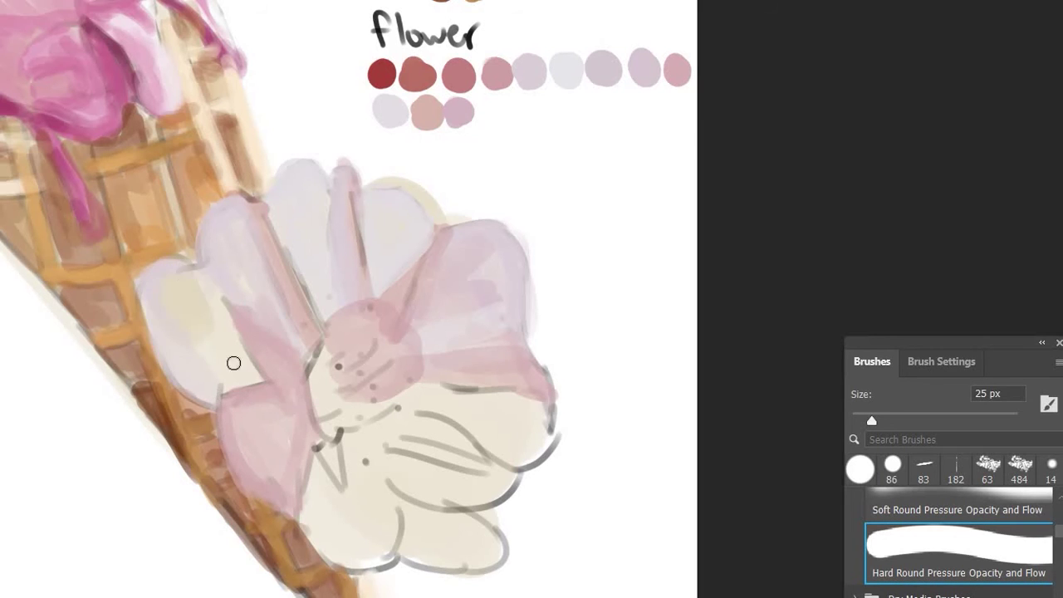
pyautogui.moveTo(233, 363); pyautogui.dragTo(258, 379)
# Step: Paint pink and lavender-pink on the lower petals, then save
pyautogui.keyDown('alt'); pyautogui.click(458, 76); pyautogui.keyUp('alt')
pyautogui.moveTo(370, 465)
pyautogui.mouseDown()
pyautogui.moveTo(390, 542)
pyautogui.moveTo(325, 434)
pyautogui.moveTo(316, 490)
pyautogui.mouseUp()
pyautogui.keyDown('alt'); pyautogui.click(537, 80); pyautogui.keyUp('alt')
pyautogui.moveTo(339, 544); pyautogui.dragTo(326, 538)
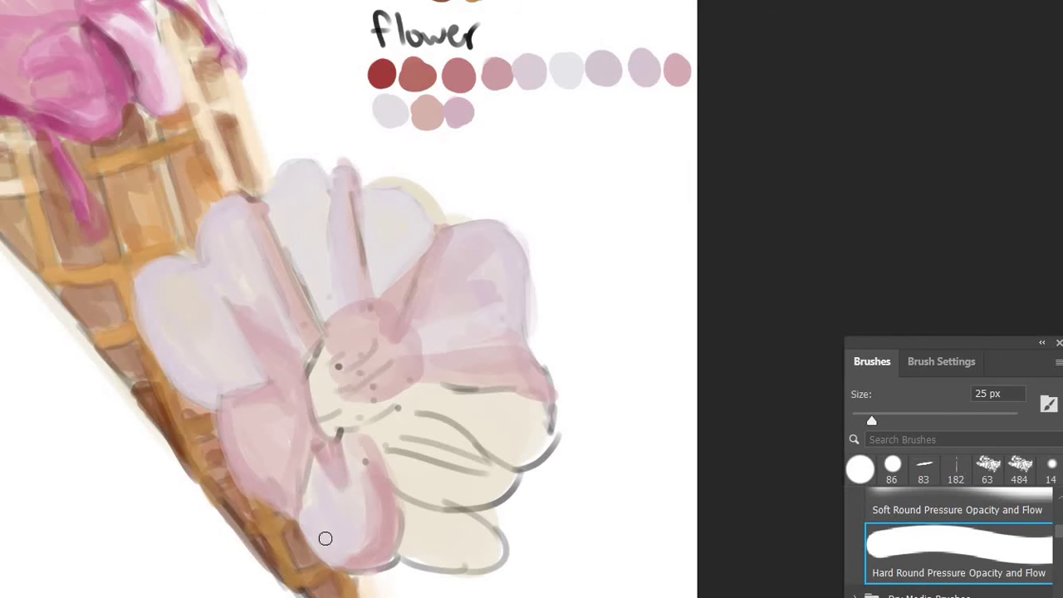
pyautogui.moveTo(472, 558)
pyautogui.mouseDown()
pyautogui.moveTo(415, 510)
pyautogui.moveTo(467, 531)
pyautogui.moveTo(440, 573)
pyautogui.mouseUp()
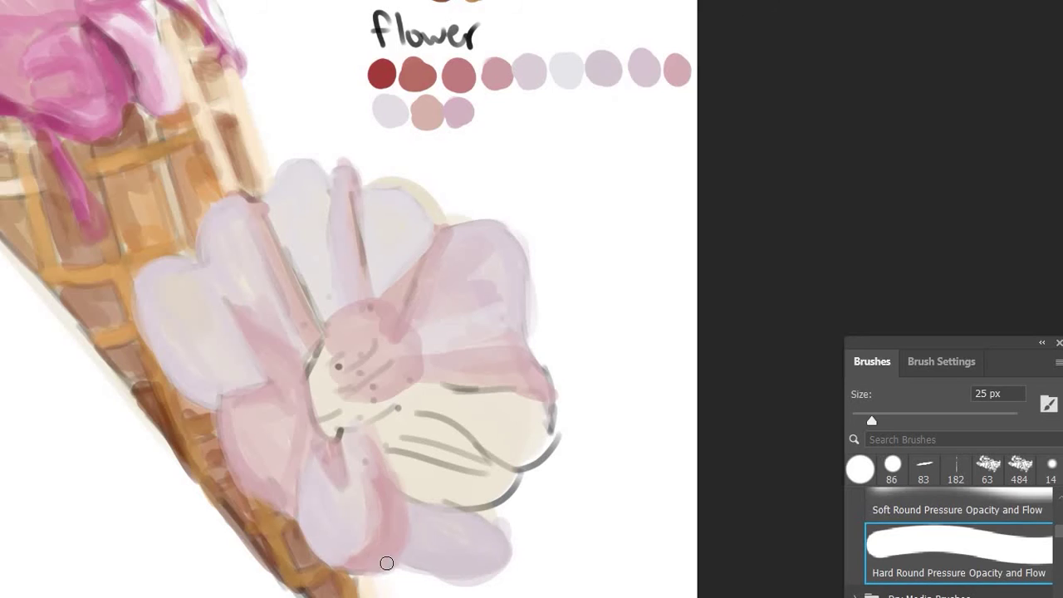
pyautogui.hotkey('ctrl', 's')
# Step: Cover the flower's cream centre area with pink and light lavender
pyautogui.moveTo(498, 499)
pyautogui.mouseDown()
pyautogui.moveTo(396, 457)
pyautogui.moveTo(491, 498)
pyautogui.moveTo(415, 470)
pyautogui.mouseUp()
pyautogui.click(610, 59)
pyautogui.moveTo(458, 408)
pyautogui.mouseDown()
pyautogui.moveTo(485, 435)
pyautogui.moveTo(534, 391)
pyautogui.moveTo(539, 478)
pyautogui.mouseUp()
pyautogui.hotkey('ctrl', 's')
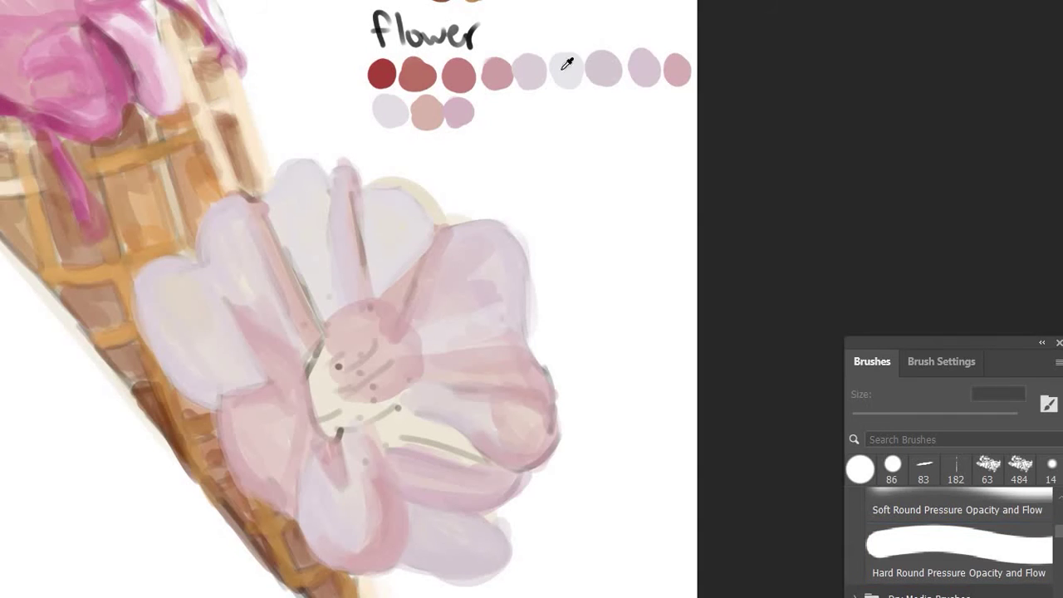
pyautogui.click(455, 106)
pyautogui.moveTo(439, 432); pyautogui.dragTo(373, 435)
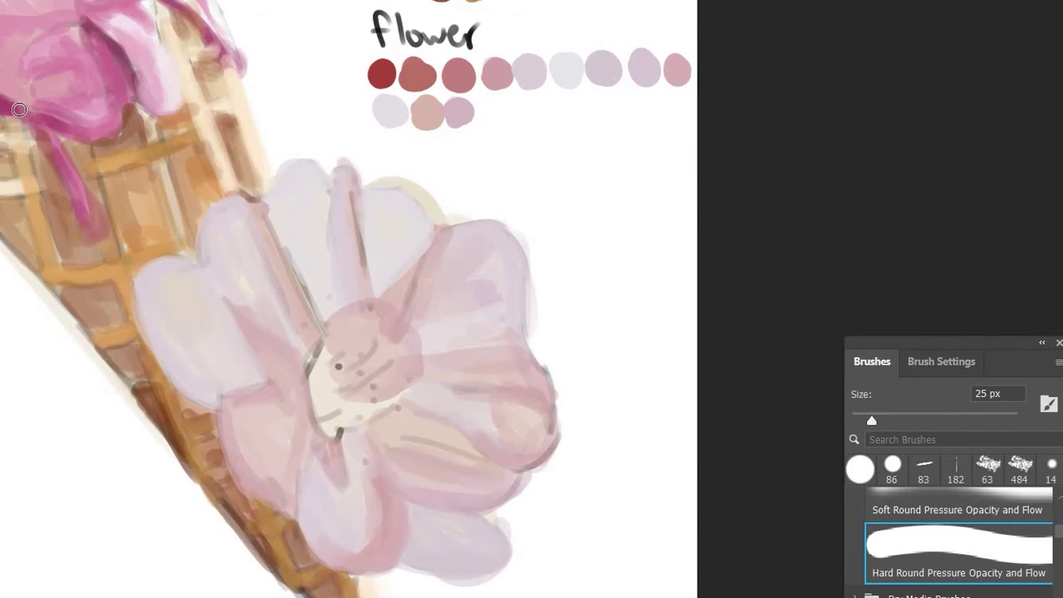
# Step: Add darker strokes and rose-red stamen dots to the flower centre
pyautogui.press('alt')
pyautogui.moveTo(312, 353)
pyautogui.mouseDown()
pyautogui.moveTo(415, 375)
pyautogui.moveTo(391, 396)
pyautogui.moveTo(420, 427)
pyautogui.mouseUp()
pyautogui.keyDown('alt'); pyautogui.click(418, 73); pyautogui.keyUp('alt')
pyautogui.click(371, 306)
pyautogui.click(341, 362)
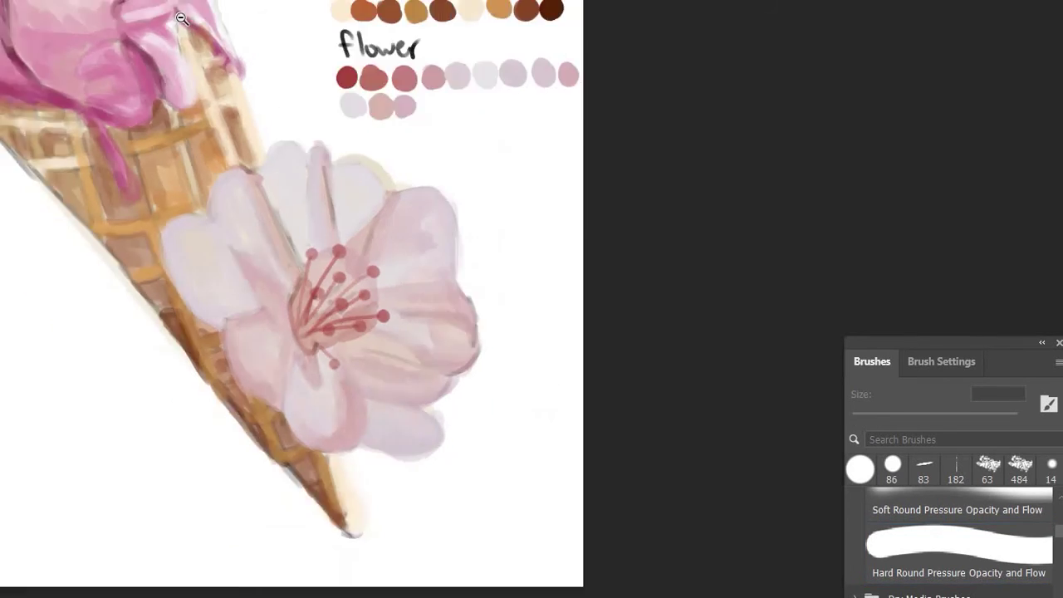
# Step: Darken the whole painting slightly with a Curves adjustment
pyautogui.moveTo(271, 363); pyautogui.dragTo(14, 78)
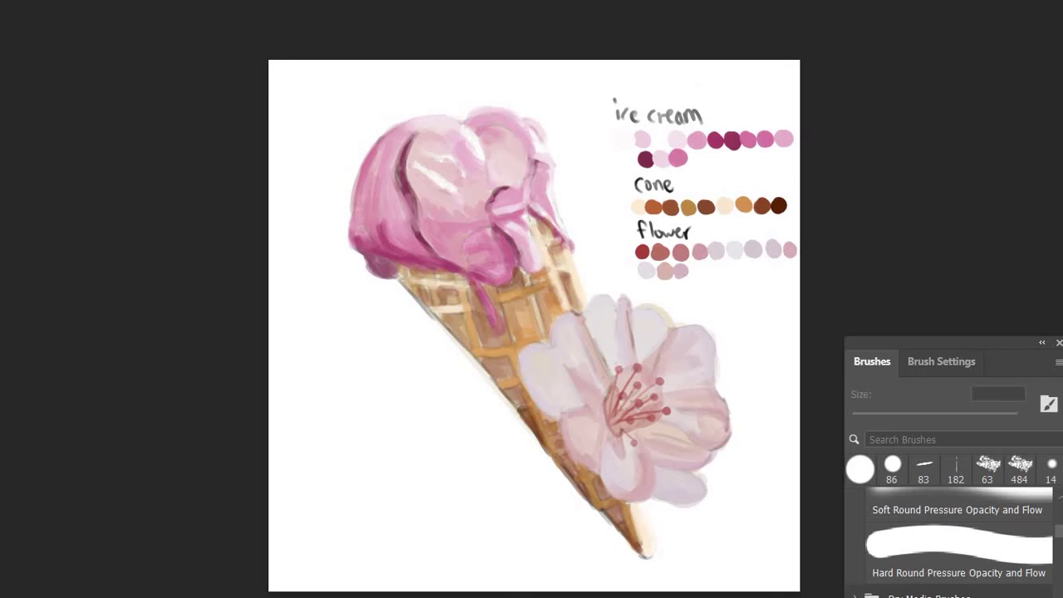
pyautogui.hotkey('ctrl', 'm')
pyautogui.press('Return')
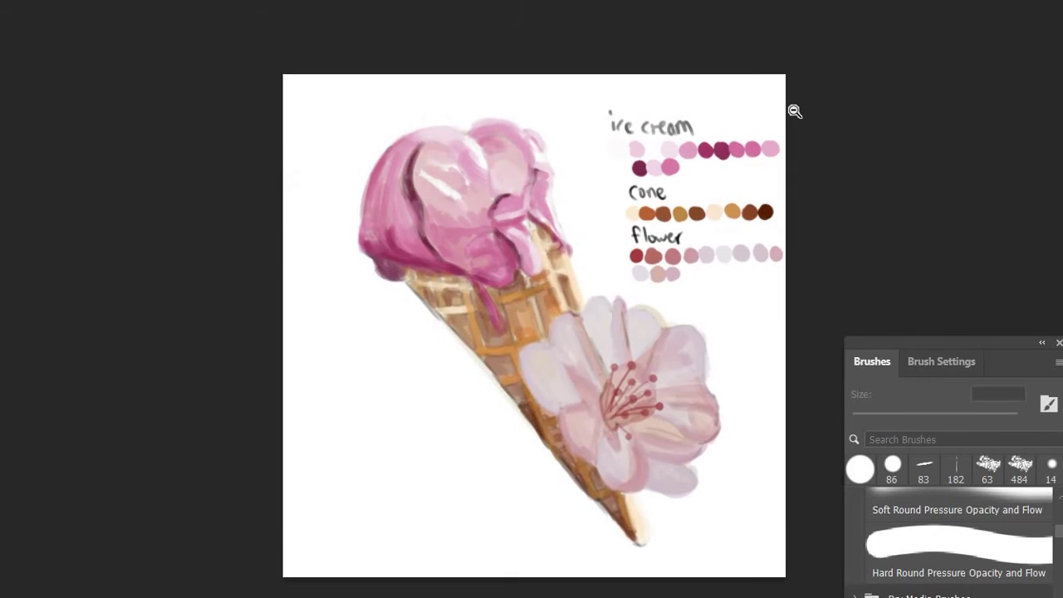
# Step: Strengthen the scoop's purple contour and top edge with darker and lighter pink
pyautogui.click(551, 130)
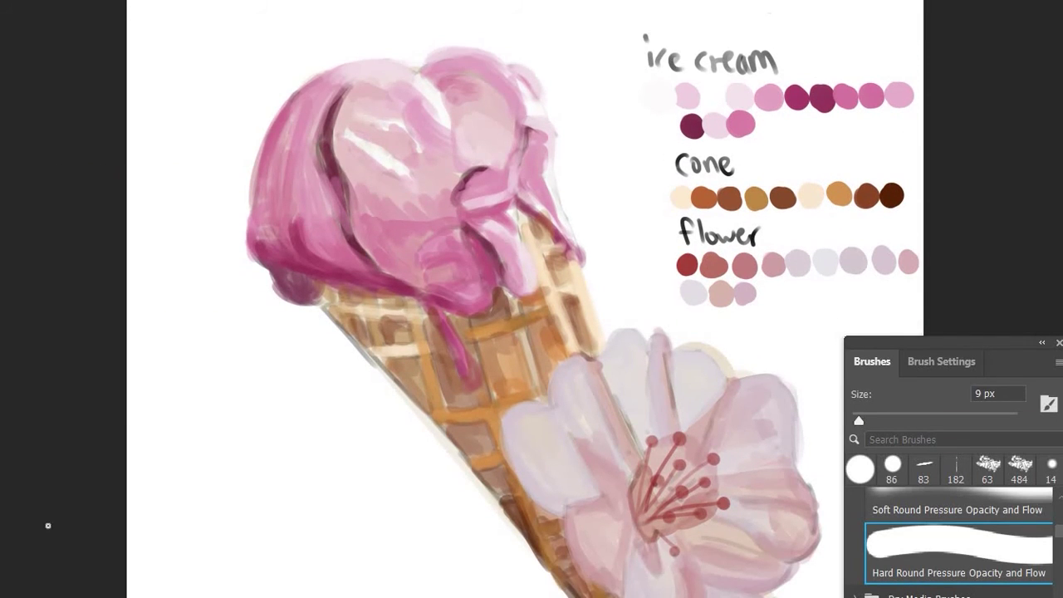
pyautogui.click(216, 224)
pyautogui.hscroll(3, 682, 233)
pyautogui.press('b')
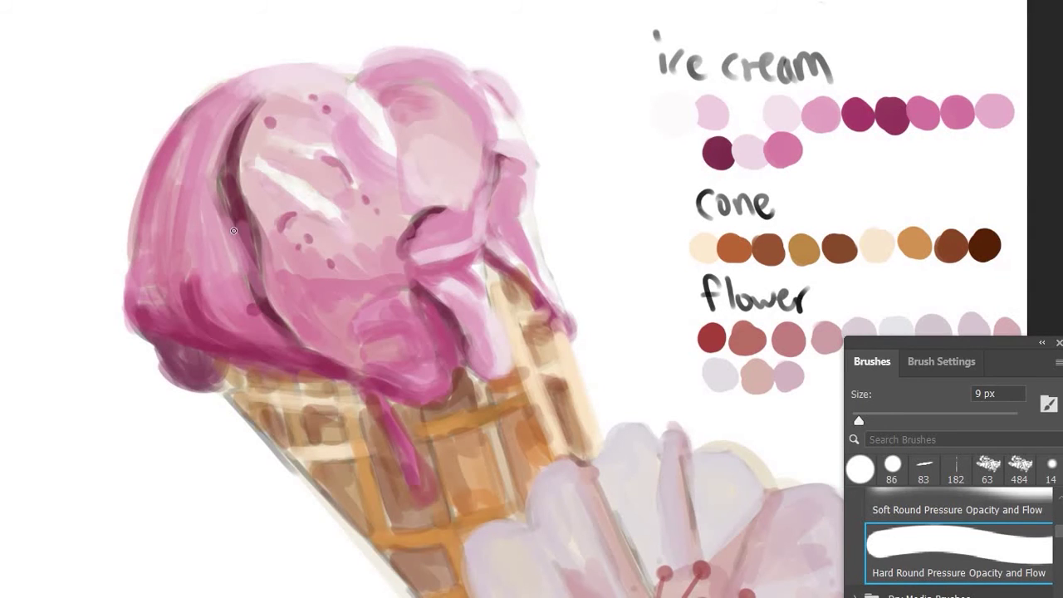
pyautogui.moveTo(228, 203); pyautogui.dragTo(266, 348)
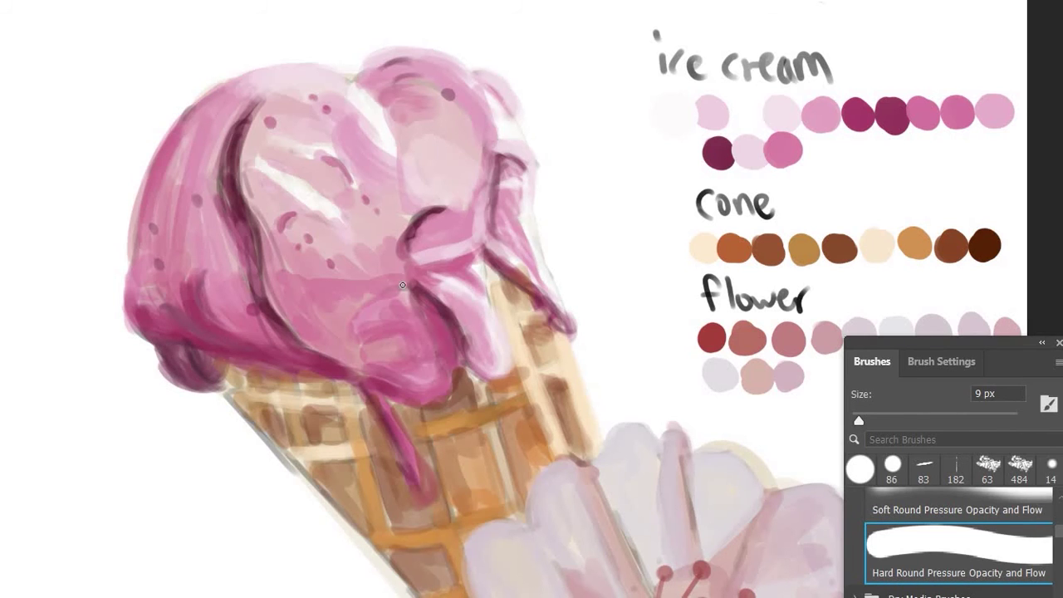
pyautogui.moveTo(384, 73); pyautogui.dragTo(479, 116)
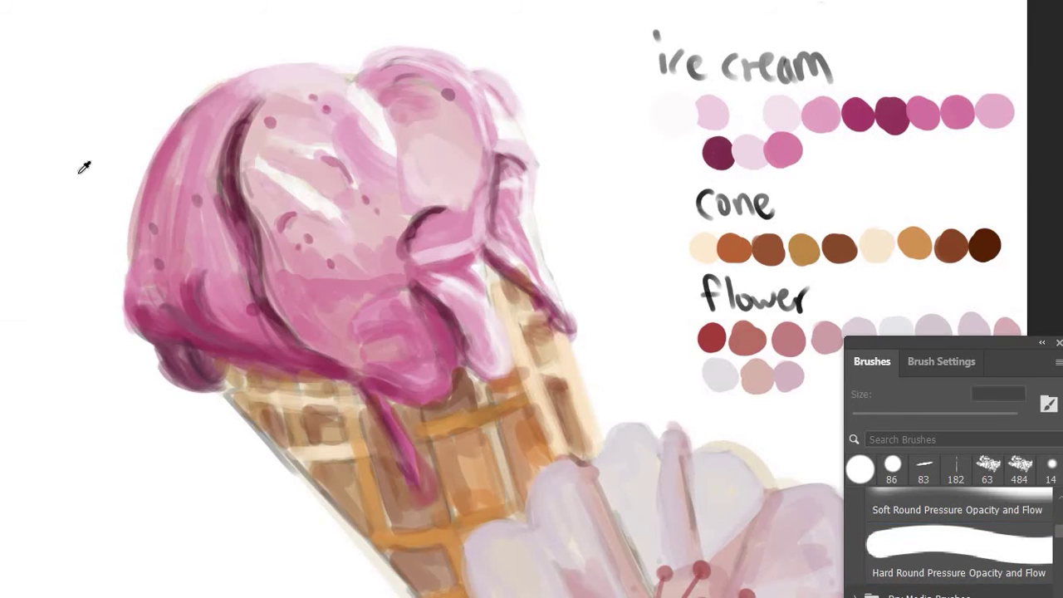
pyautogui.moveTo(329, 164); pyautogui.dragTo(266, 154)
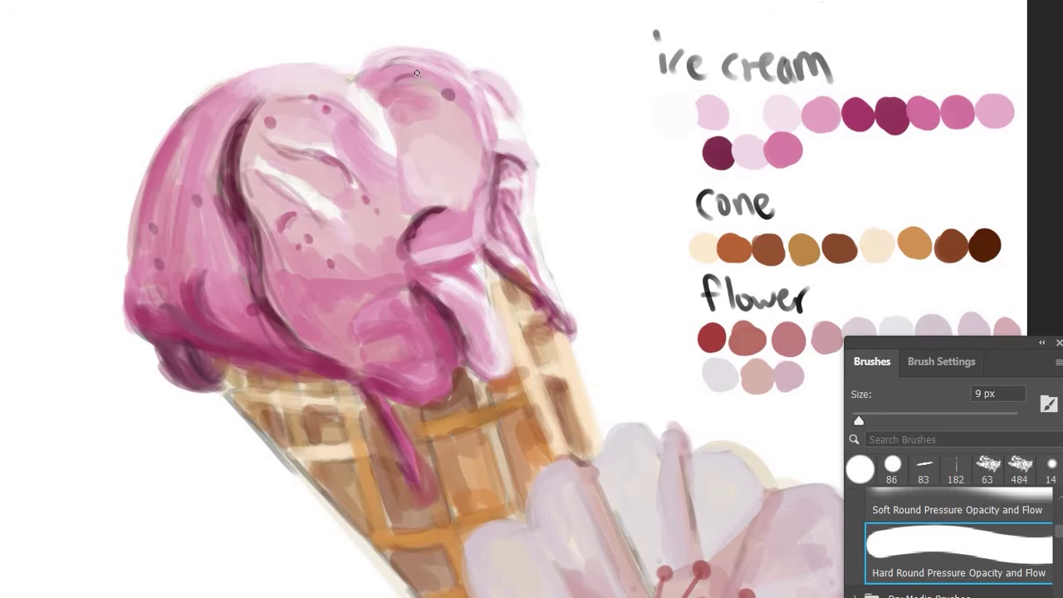
pyautogui.moveTo(417, 73); pyautogui.dragTo(463, 151)
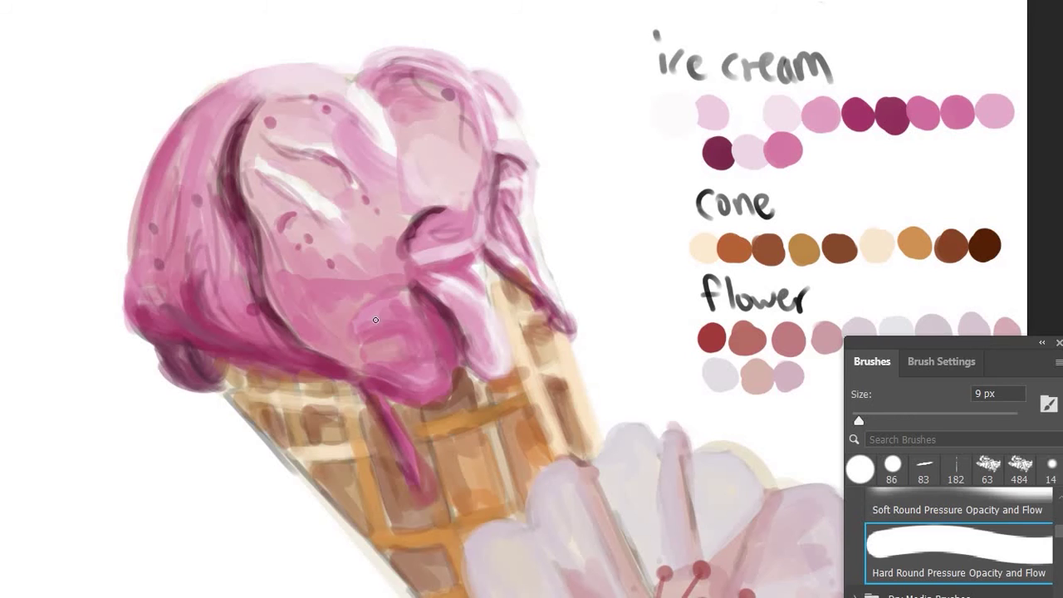
# Step: Smooth the scoop's centre, left and right sides with darker and light pink
pyautogui.click(9, 98)
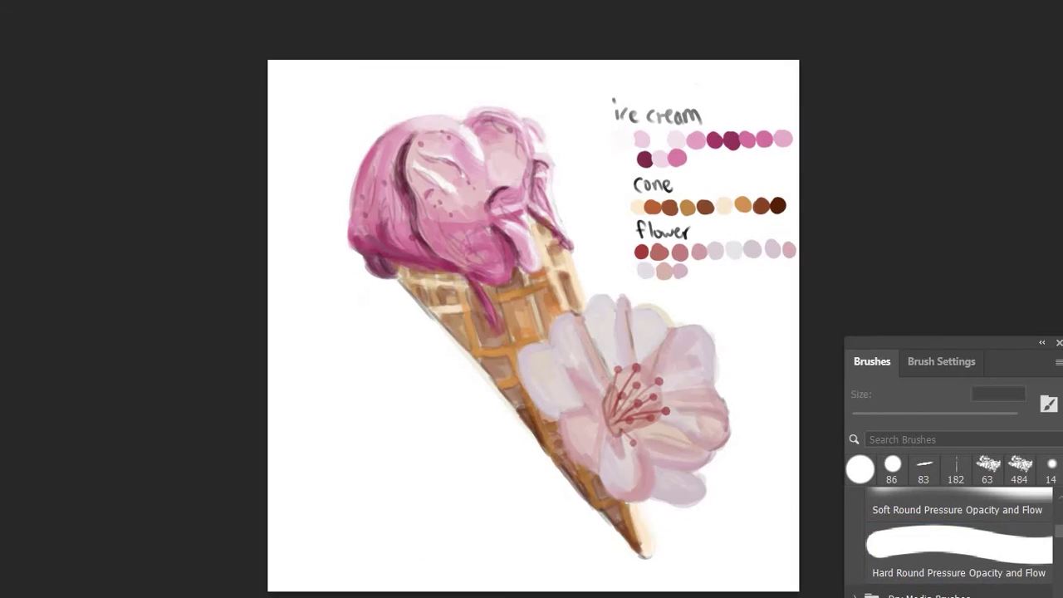
pyautogui.click(441, 116)
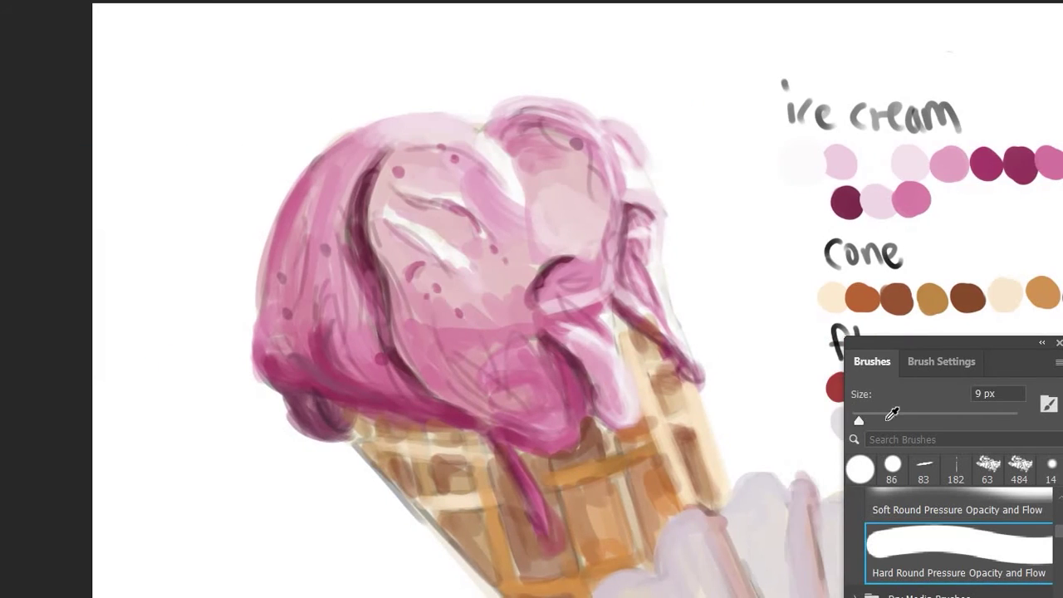
pyautogui.moveTo(540, 323); pyautogui.dragTo(556, 423)
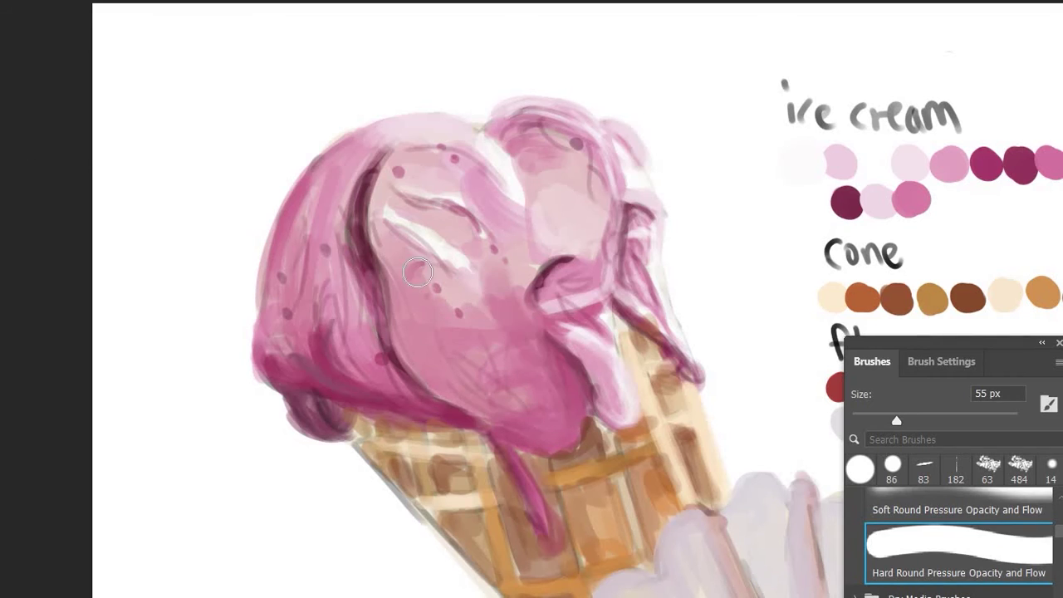
pyautogui.moveTo(531, 266); pyautogui.dragTo(416, 324)
pyautogui.moveTo(399, 224)
pyautogui.mouseDown()
pyautogui.moveTo(557, 221)
pyautogui.moveTo(515, 124)
pyautogui.mouseUp()
pyautogui.moveTo(560, 183)
pyautogui.mouseDown()
pyautogui.moveTo(308, 199)
pyautogui.moveTo(349, 357)
pyautogui.mouseUp()
pyautogui.moveTo(590, 332)
pyautogui.mouseDown()
pyautogui.moveTo(629, 178)
pyautogui.moveTo(531, 116)
pyautogui.mouseUp()
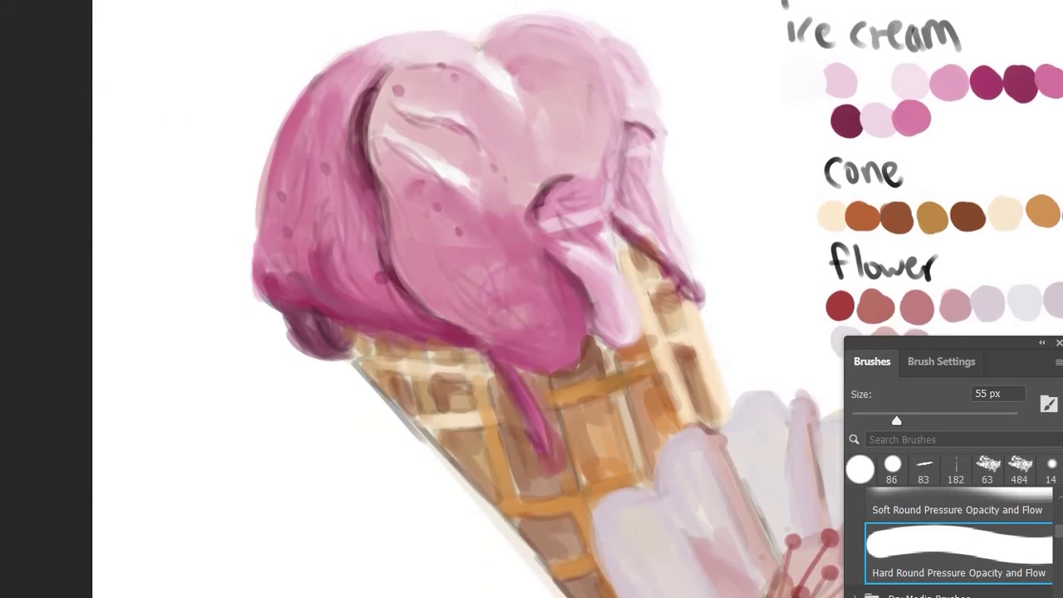
# Step: Brighten the cone's upper-left edge with light strokes
pyautogui.moveTo(414, 427); pyautogui.dragTo(297, 234)
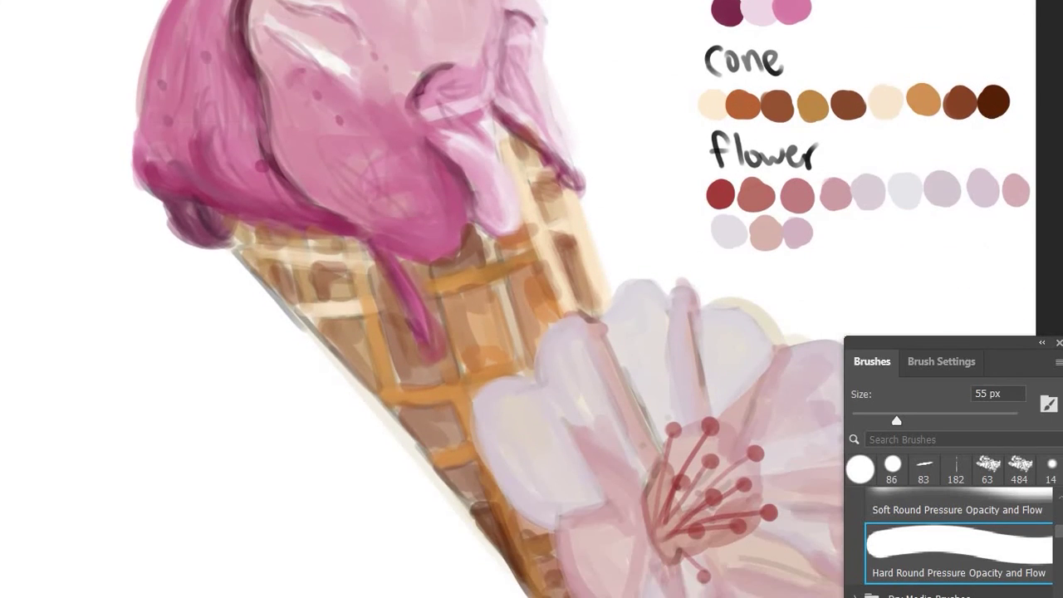
pyautogui.press('b')
pyautogui.moveTo(240, 247); pyautogui.dragTo(292, 249)
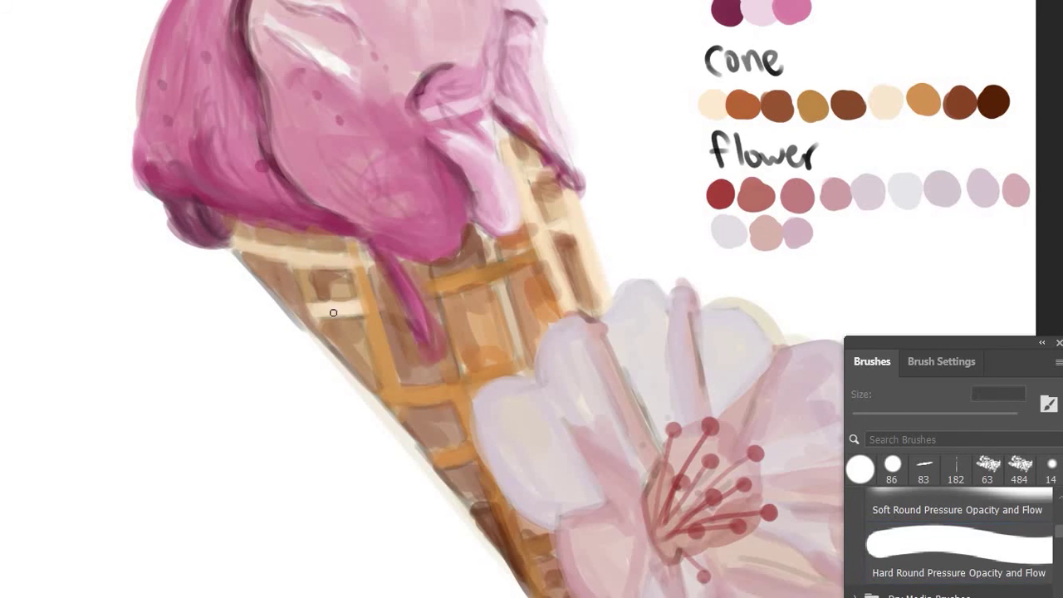
pyautogui.moveTo(325, 304); pyautogui.dragTo(305, 311)
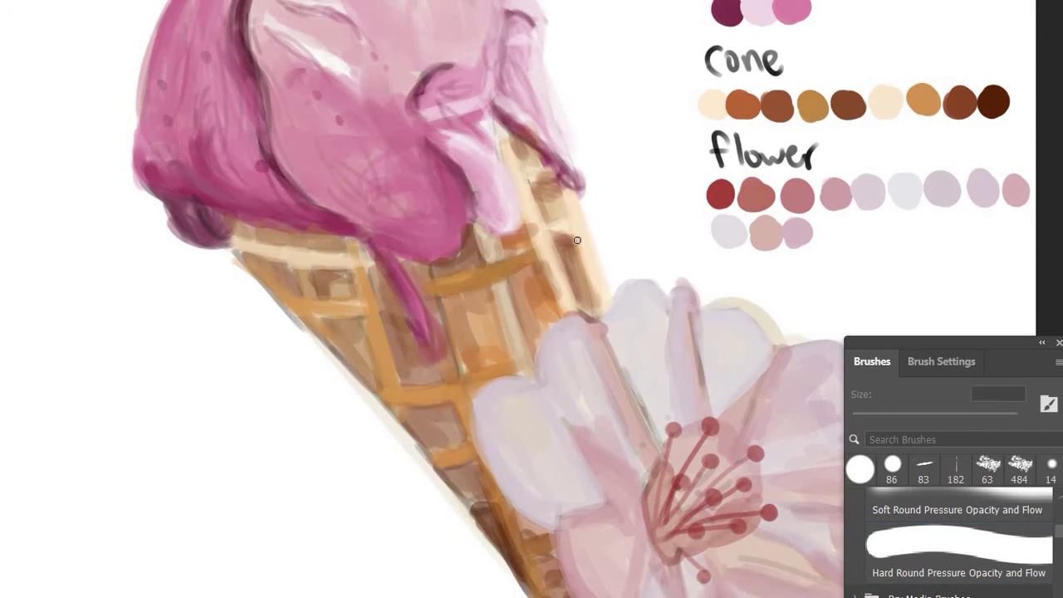
# Step: Shade the cone's lower edge toward the tip in brown with a smaller brush
pyautogui.hscroll(1, 497, 137)
pyautogui.press('b')
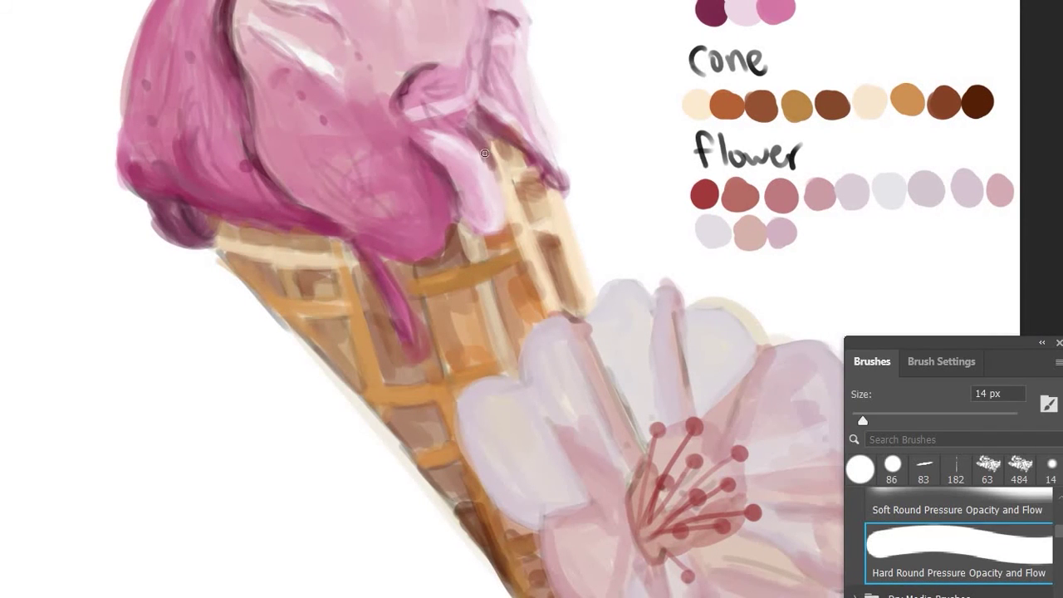
pyautogui.scroll(3, 484, 153)
pyautogui.scroll(-2, 485, 153)
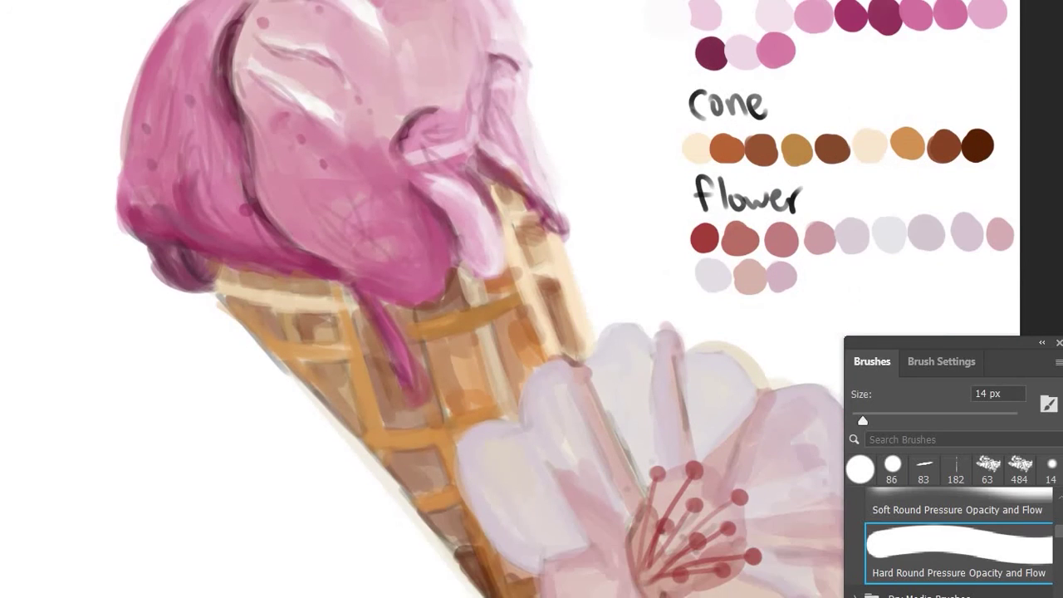
pyautogui.scroll(-5, 562, 356)
pyautogui.press('[')
pyautogui.press('[')
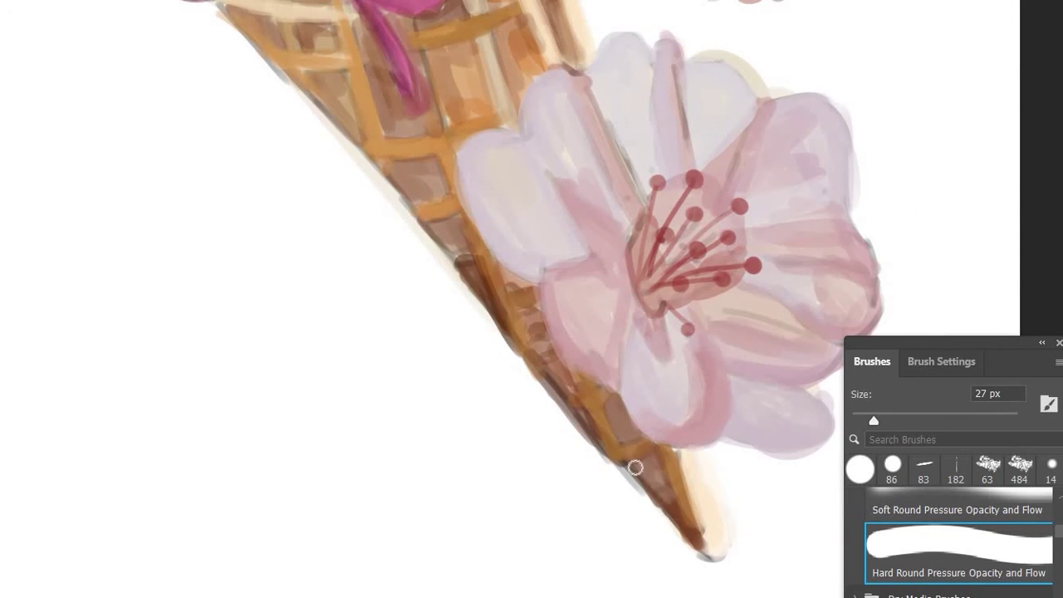
pyautogui.moveTo(638, 466); pyautogui.dragTo(720, 561)
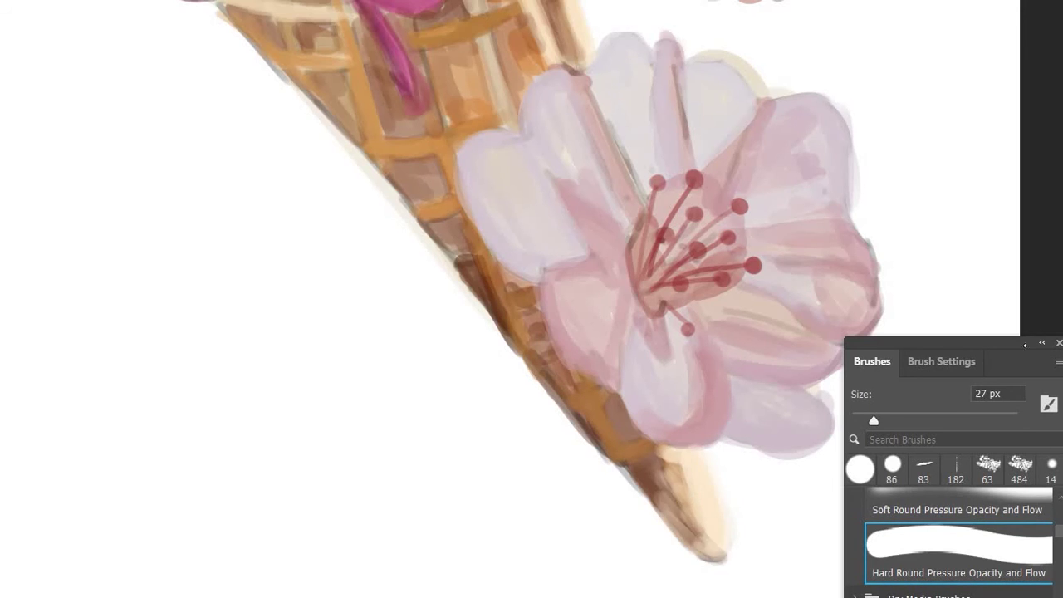
# Step: Shade the cone's lower-left edge in darker brown with a larger brush
pyautogui.scroll(1, 579, 56)
pyautogui.press('i')
pyautogui.press('b')
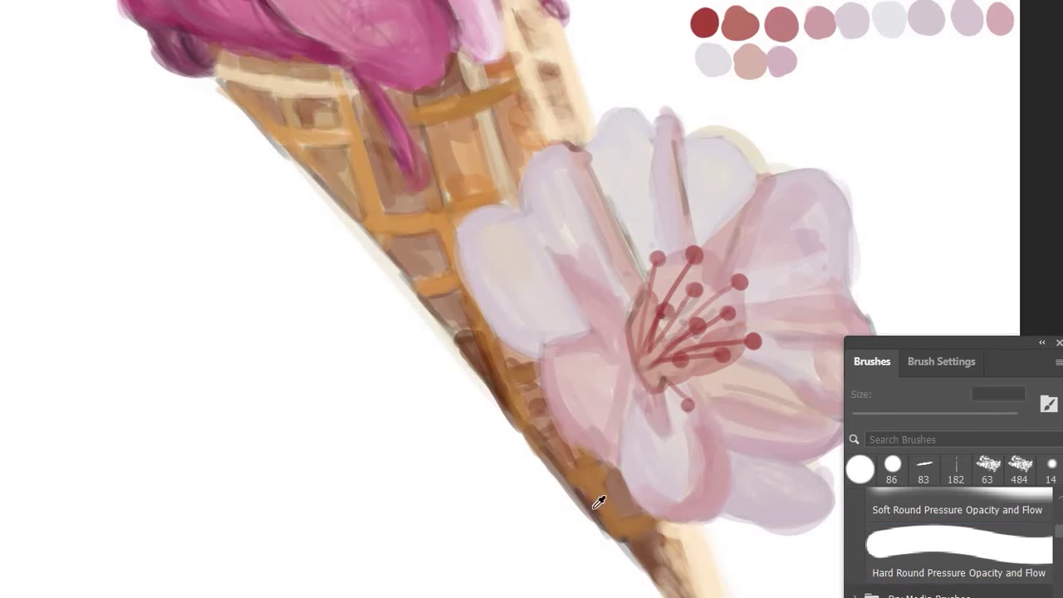
pyautogui.press(']')
pyautogui.moveTo(640, 550); pyautogui.dragTo(357, 212)
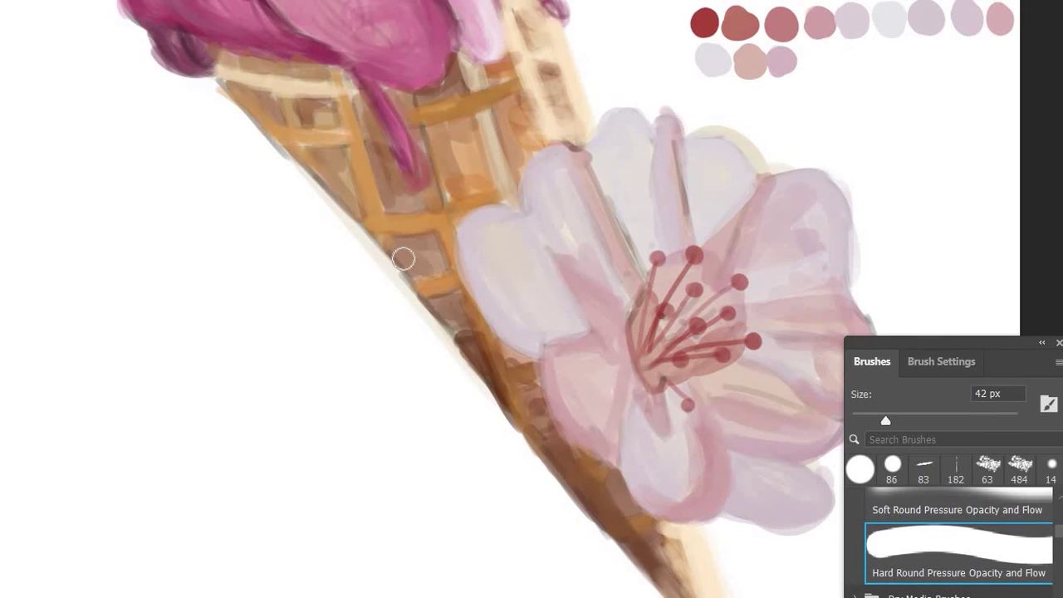
pyautogui.moveTo(476, 341); pyautogui.dragTo(671, 586)
# Step: Set the brush to 30 px and dab darker brown into the upper waffle cells
pyautogui.moveTo(230, 76); pyautogui.dragTo(443, 224)
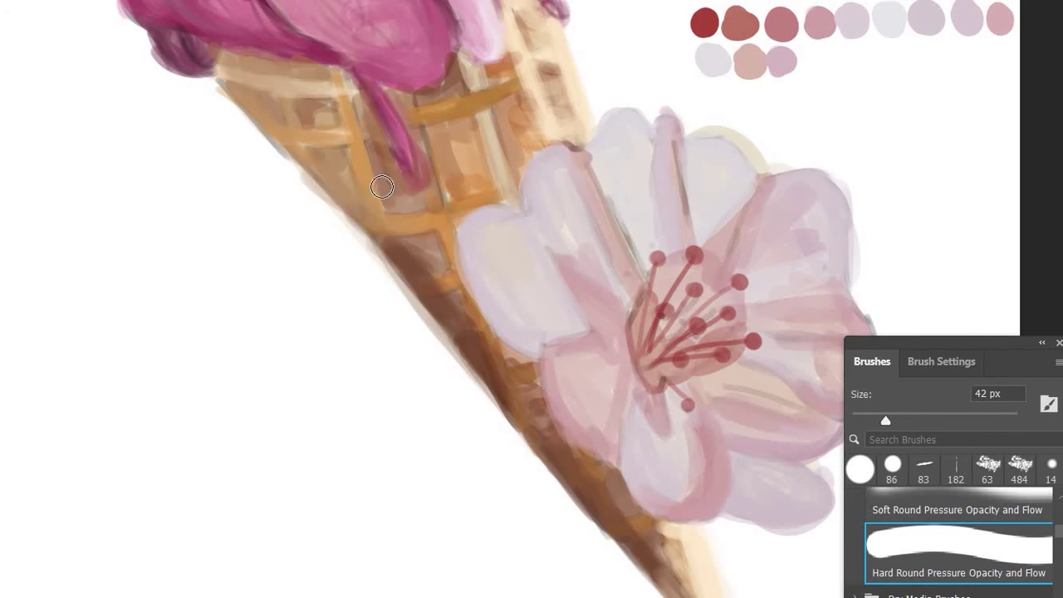
pyautogui.moveTo(299, 125); pyautogui.dragTo(297, 115)
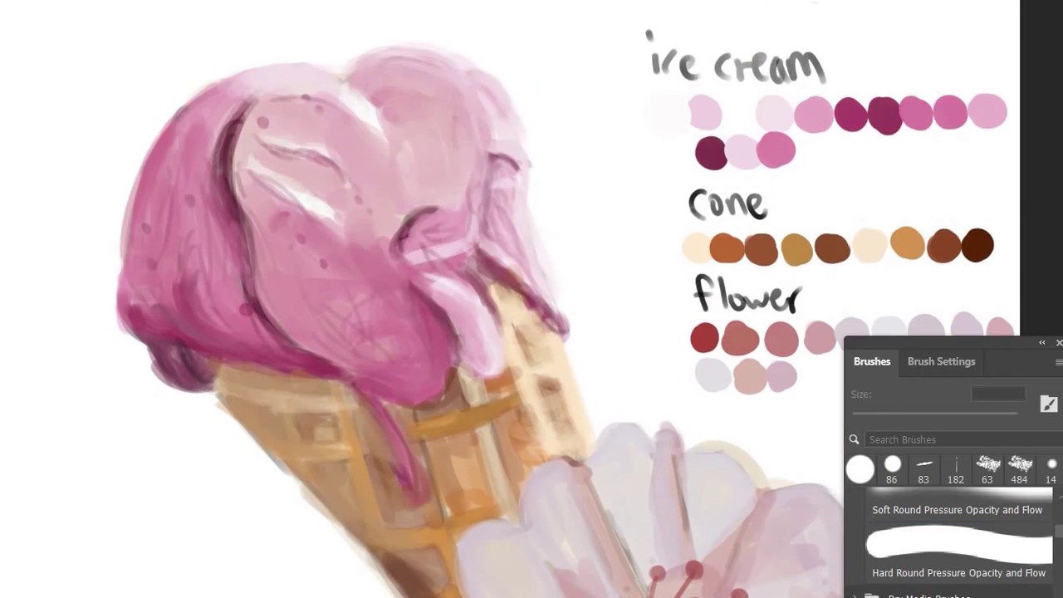
pyautogui.moveTo(348, 188); pyautogui.dragTo(257, 108)
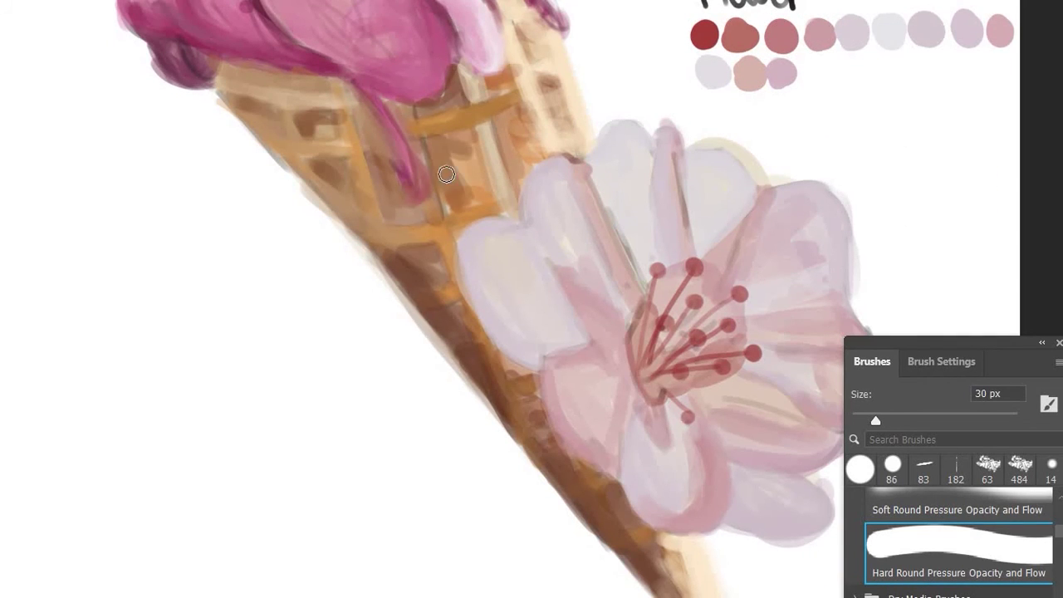
pyautogui.moveTo(448, 142); pyautogui.dragTo(452, 208)
# Step: Add a final dark stroke to the cone and view the whole artwork
pyautogui.moveTo(498, 83); pyautogui.dragTo(553, 117)
pyautogui.keyDown('alt'); pyautogui.click(191, 29); pyautogui.keyUp('alt')
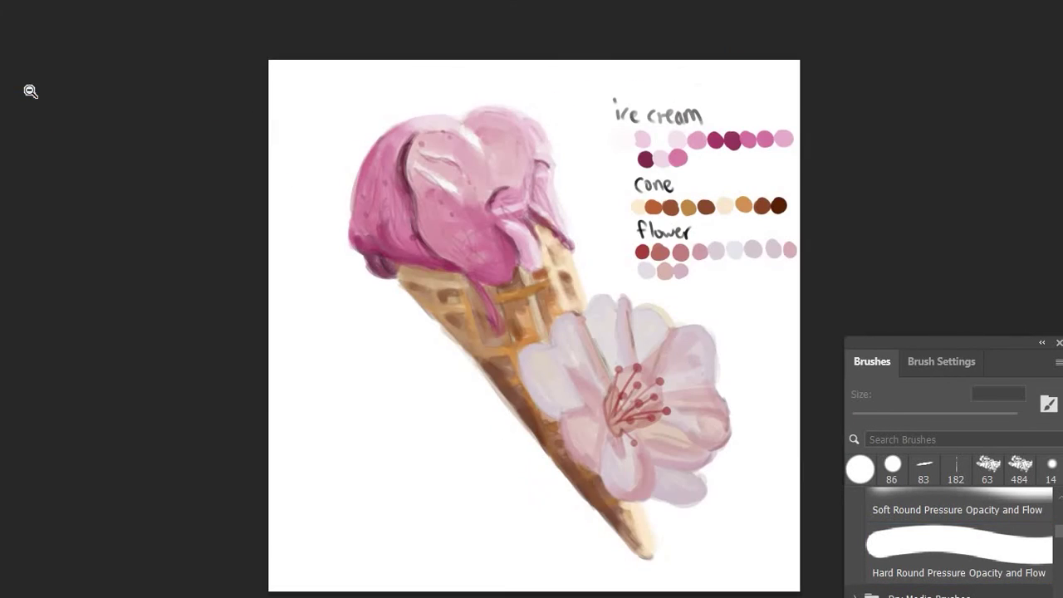
pyautogui.press('b')
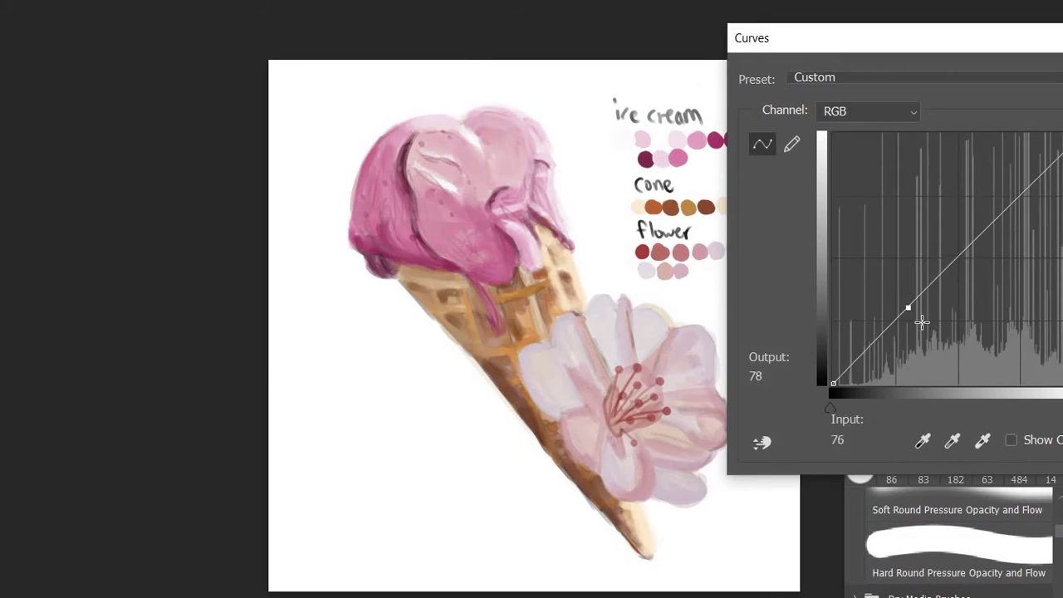
# Step: Pull the Curves line down slightly to darken the painting, apply it and save
pyautogui.moveTo(909, 306); pyautogui.dragTo(921, 315)
pyautogui.press('Return')
pyautogui.click(26, 100)
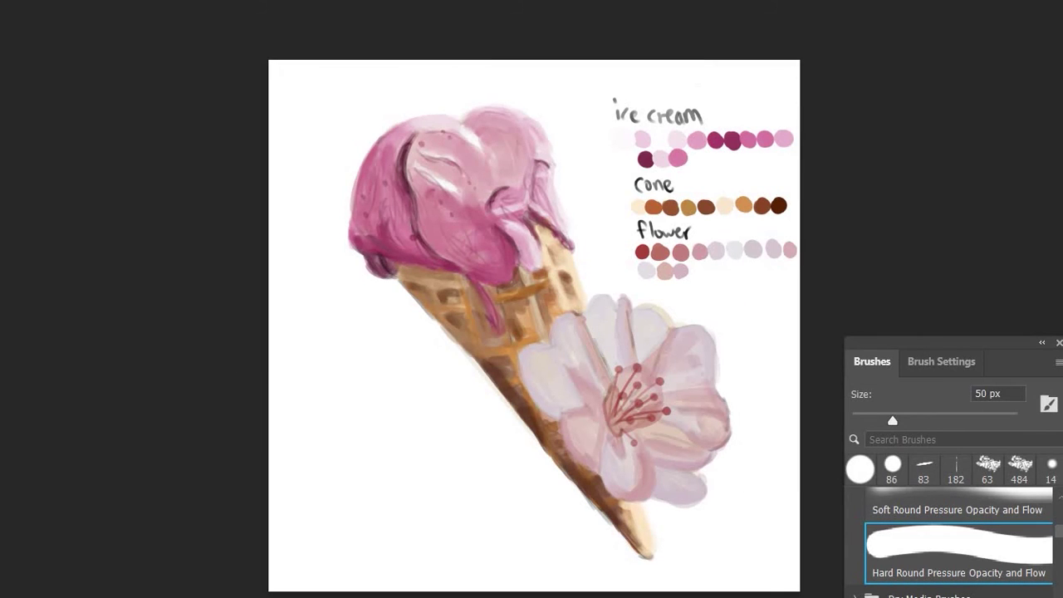
pyautogui.hotkey('ctrl', '+')
# Step: Dab and scatter Debris-brush speckles over the ice cream scoop
pyautogui.scroll(-10, 965, 300)
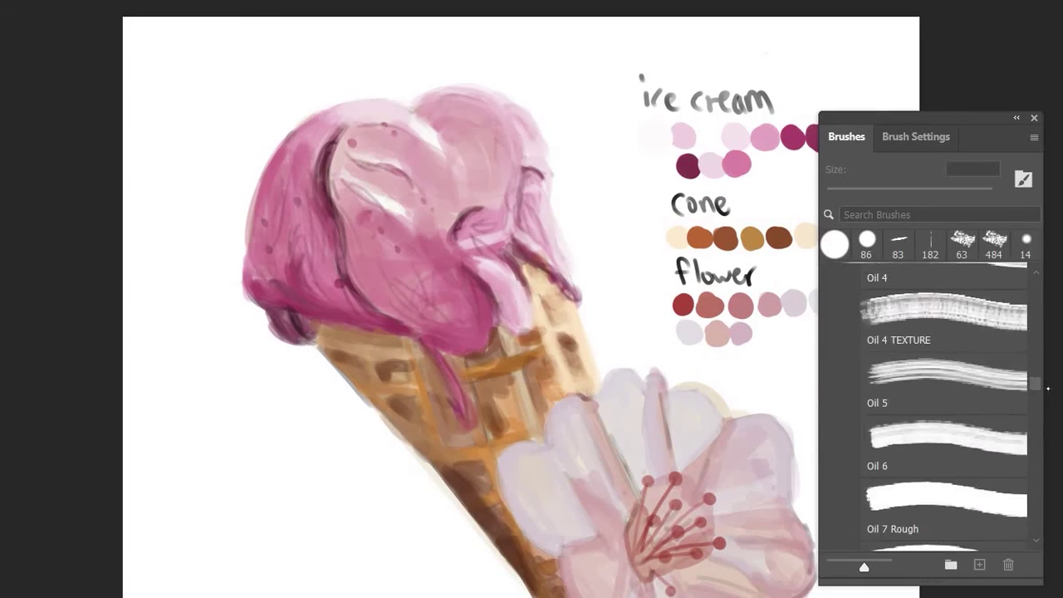
pyautogui.click(389, 138)
pyautogui.moveTo(366, 142); pyautogui.dragTo(401, 146)
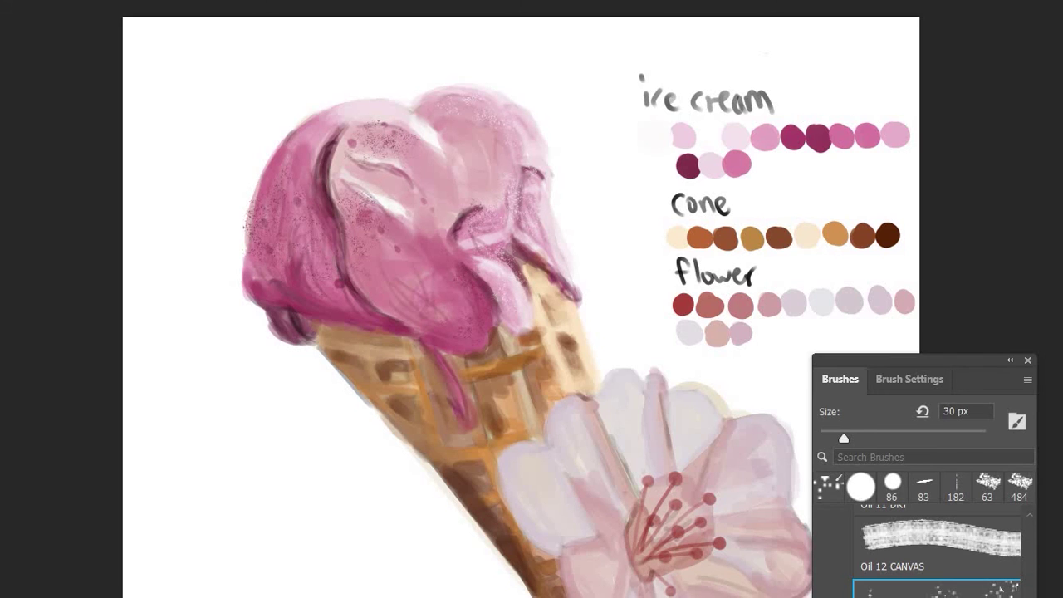
# Step: Select the Oil 12 CANVAS textured brush, after trying the 69 px Debris brush
pyautogui.moveTo(1012, 316); pyautogui.dragTo(1015, 377)
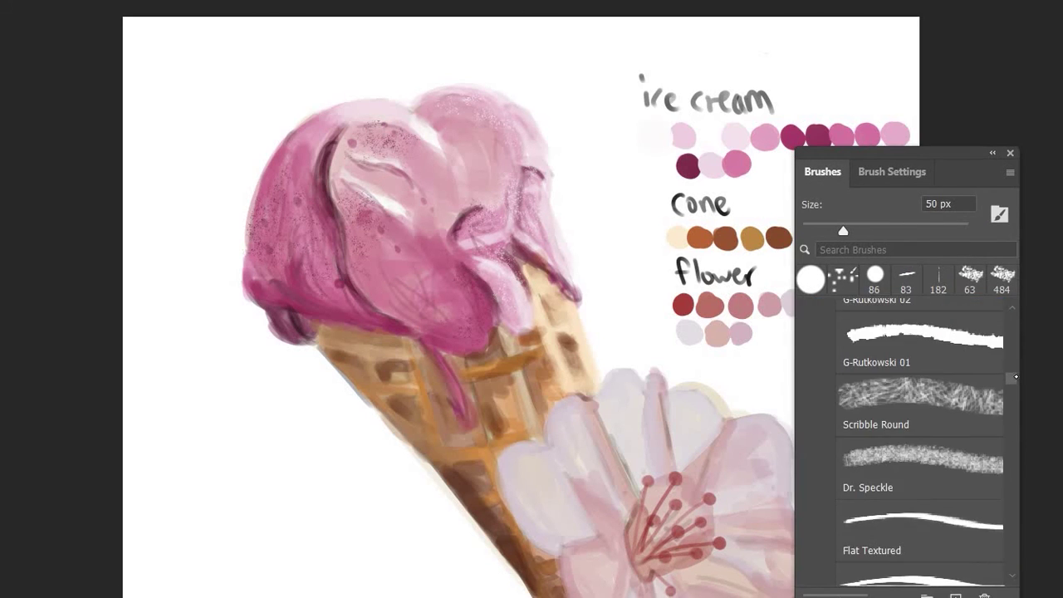
pyautogui.scroll(-5, 922, 441)
pyautogui.click(919, 548)
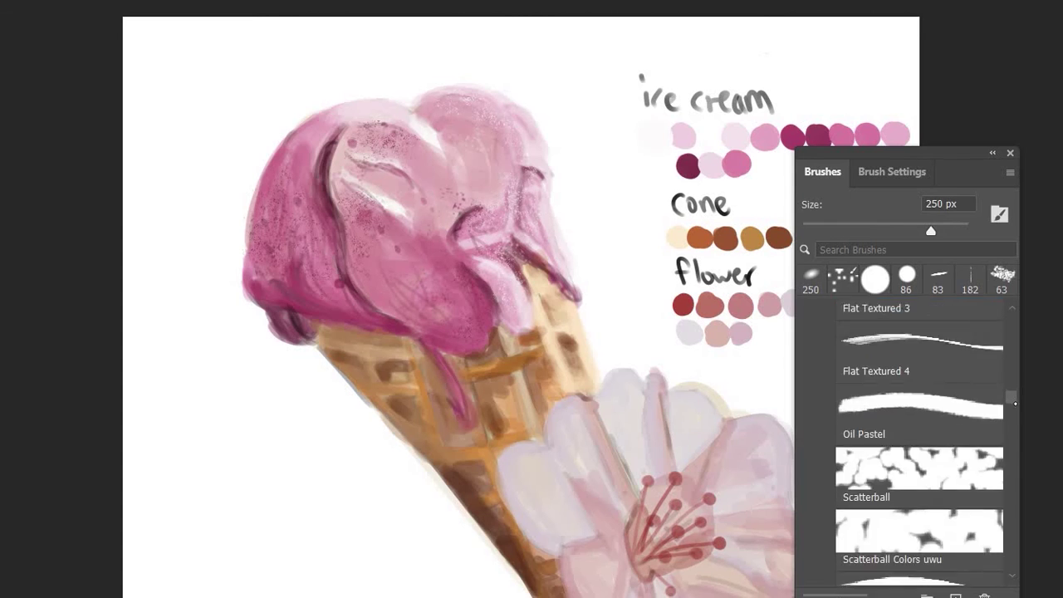
pyautogui.scroll(-3, 1017, 436)
pyautogui.scroll(-4, 1017, 436)
pyautogui.click(922, 332)
pyautogui.click(920, 457)
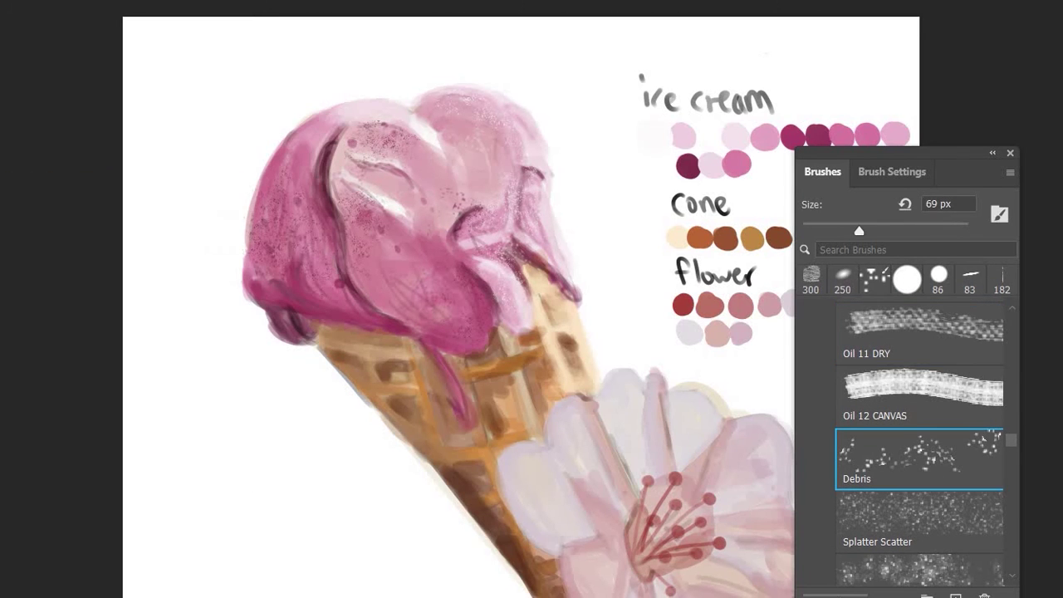
pyautogui.click(920, 395)
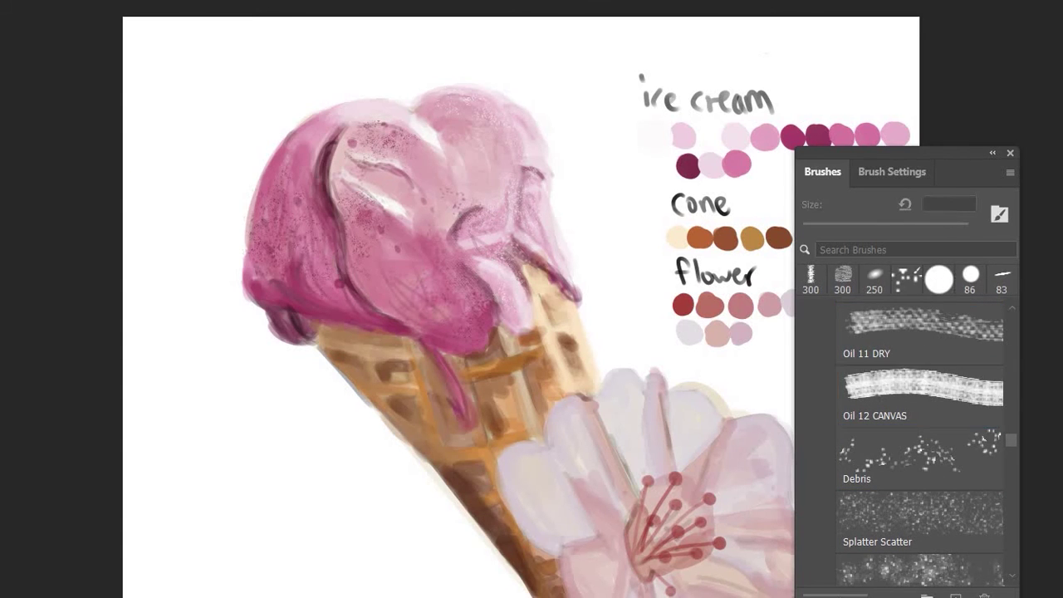
# Step: Paint canvas-textured strokes across the pink scoop, redoing the first attempt
pyautogui.moveTo(249, 182); pyautogui.dragTo(373, 274)
pyautogui.hotkey('ctrl', 'z')
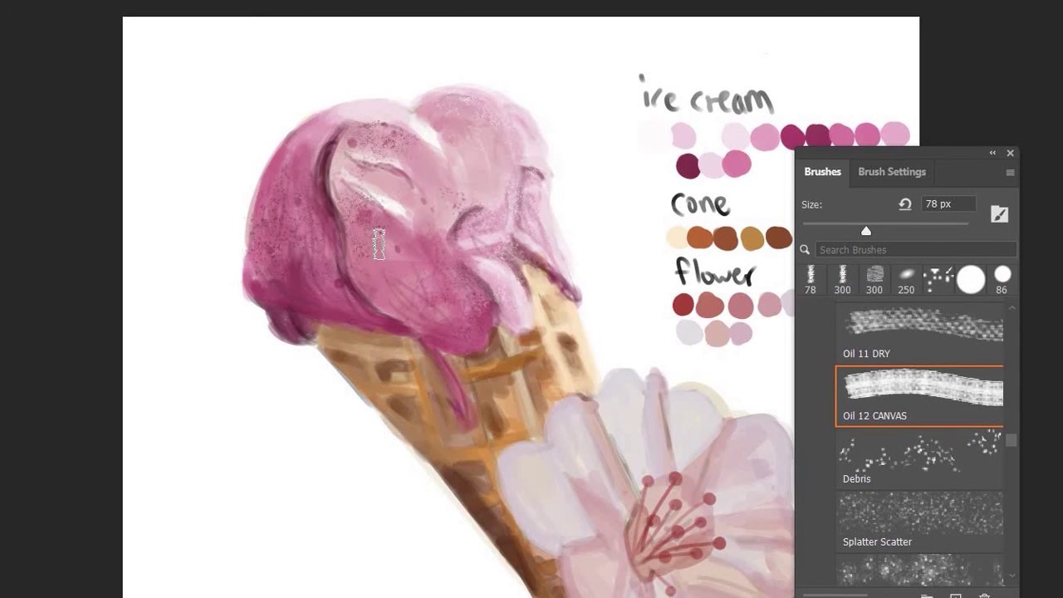
pyautogui.moveTo(304, 277); pyautogui.dragTo(474, 232)
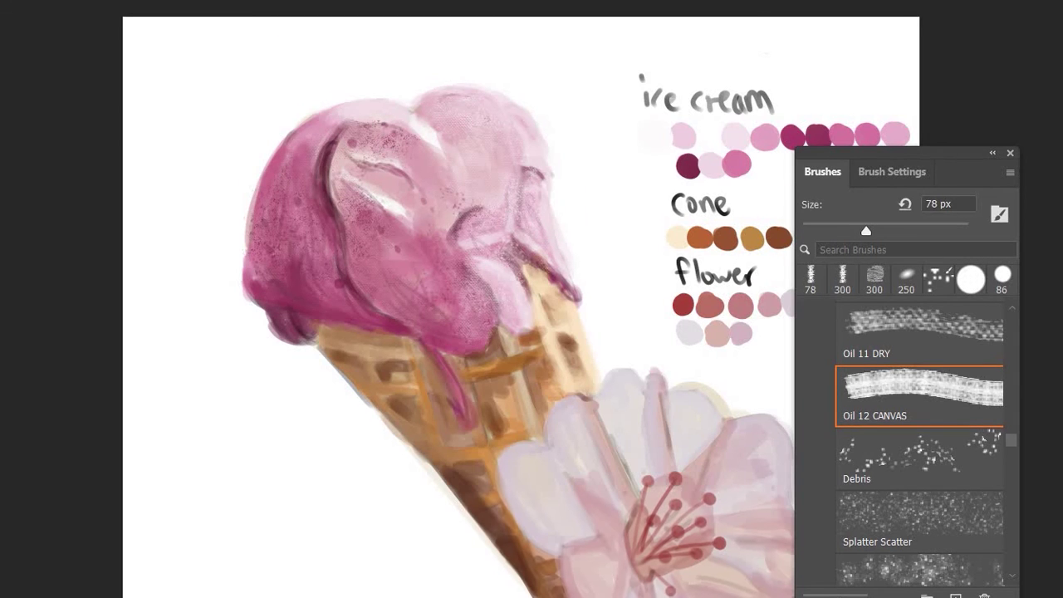
pyautogui.scroll(-5, 457, 307)
pyautogui.hscroll(3, 457, 307)
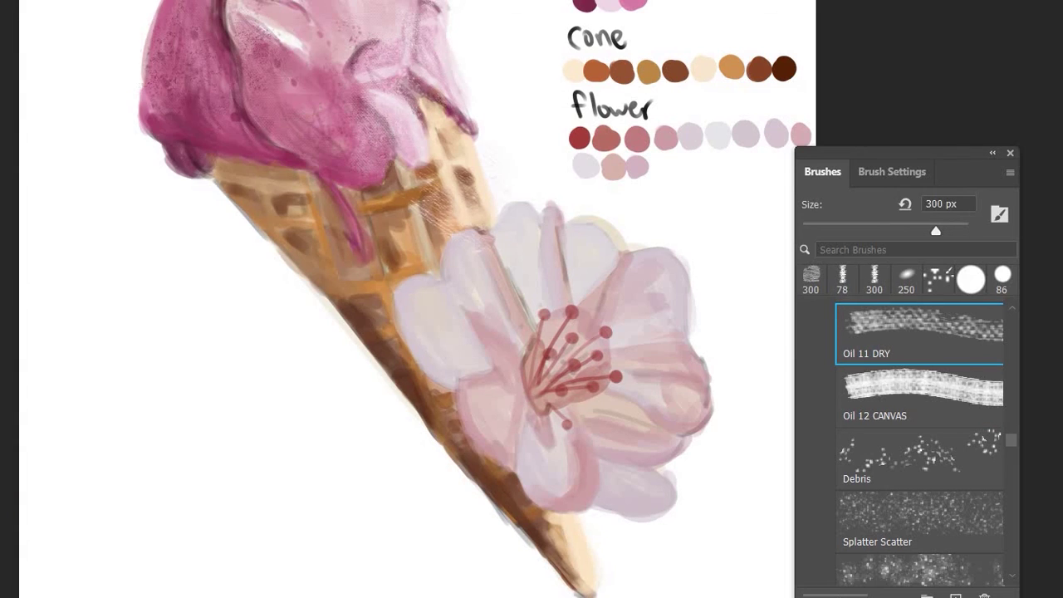
# Step: Add dry-brush texture strokes to the waffle cone using a colour sampled from the cone swatches
pyautogui.moveTo(436, 170)
pyautogui.mouseDown()
pyautogui.moveTo(423, 236)
pyautogui.moveTo(319, 236)
pyautogui.mouseUp()
pyautogui.keyDown('alt'); pyautogui.click(644, 74); pyautogui.keyUp('alt')
pyautogui.click(843, 278)
pyautogui.moveTo(1011, 440); pyautogui.dragTo(1007, 349)
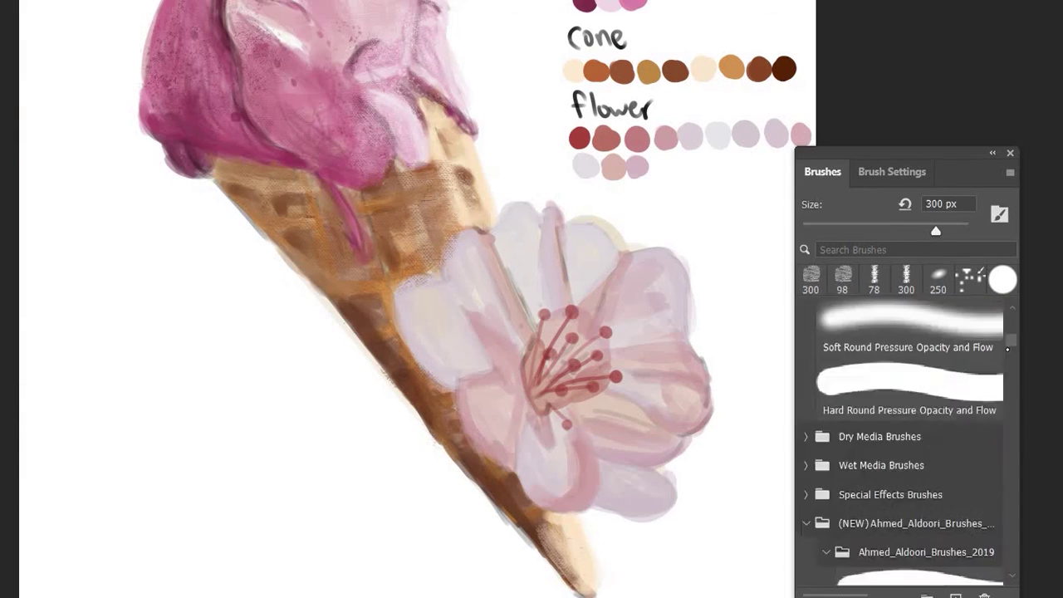
# Step: Switch to the Hard Round Pressure Opacity and Flow brush and zoom out to the whole artwork
pyautogui.scroll(2, 937, 415)
pyautogui.scroll(-1, 938, 416)
pyautogui.click(910, 444)
pyautogui.press('z')
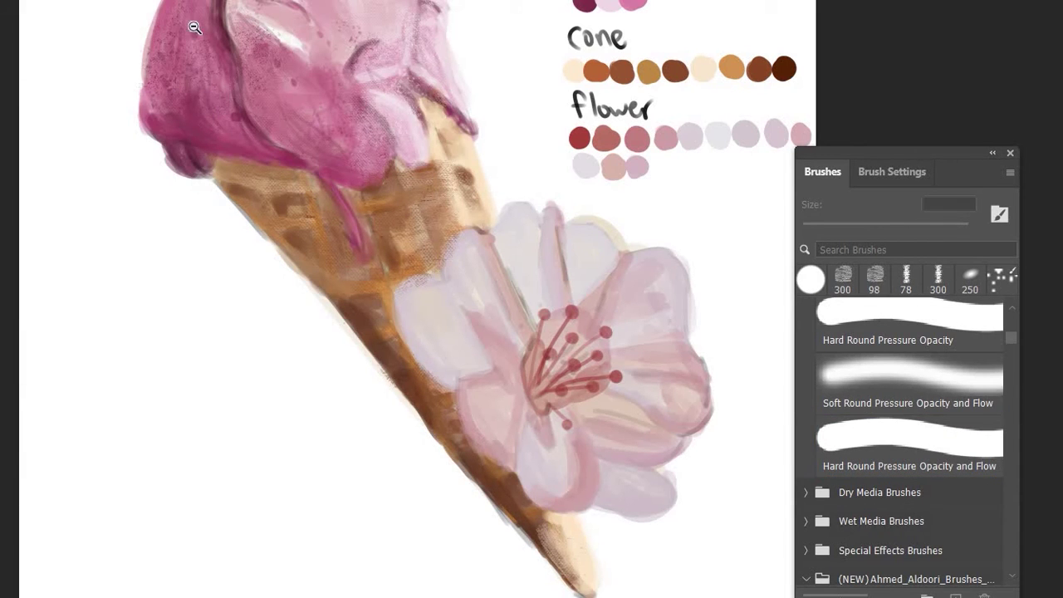
pyautogui.keyDown('alt'); pyautogui.click(182, 6); pyautogui.keyUp('alt')
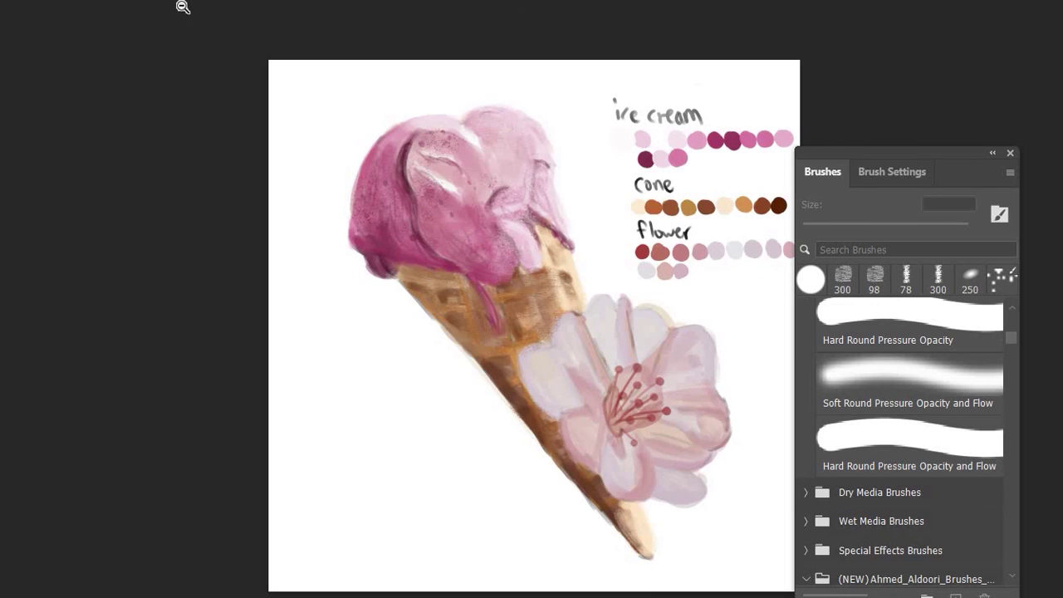
# Step: Place the textured watercolour paper over the painting and start a Hue/Saturation adjustment
pyautogui.press('b')
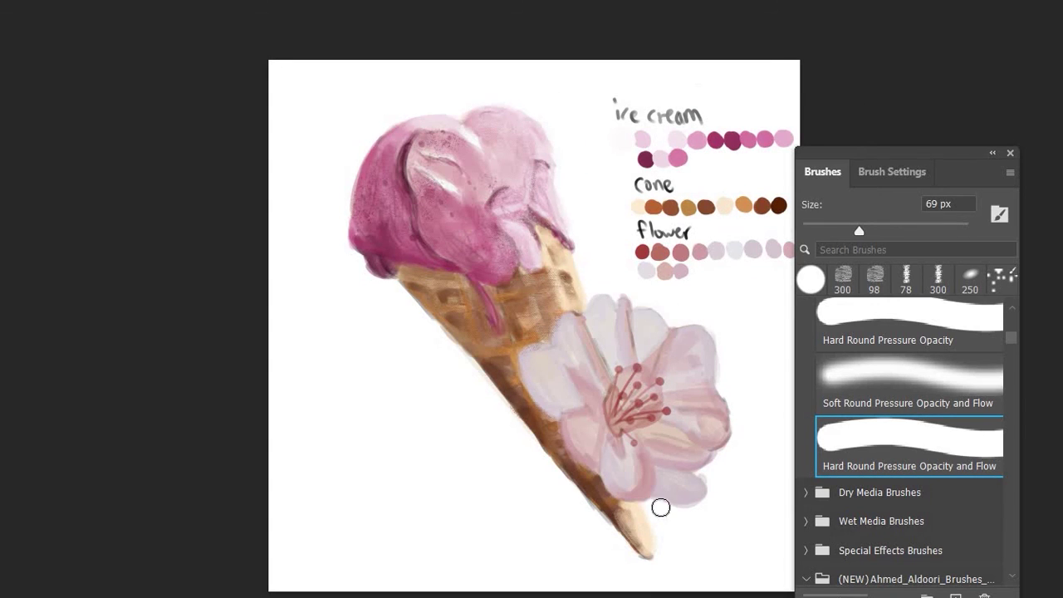
pyautogui.click(25, 103)
pyautogui.moveTo(161, 308); pyautogui.dragTo(149, 536)
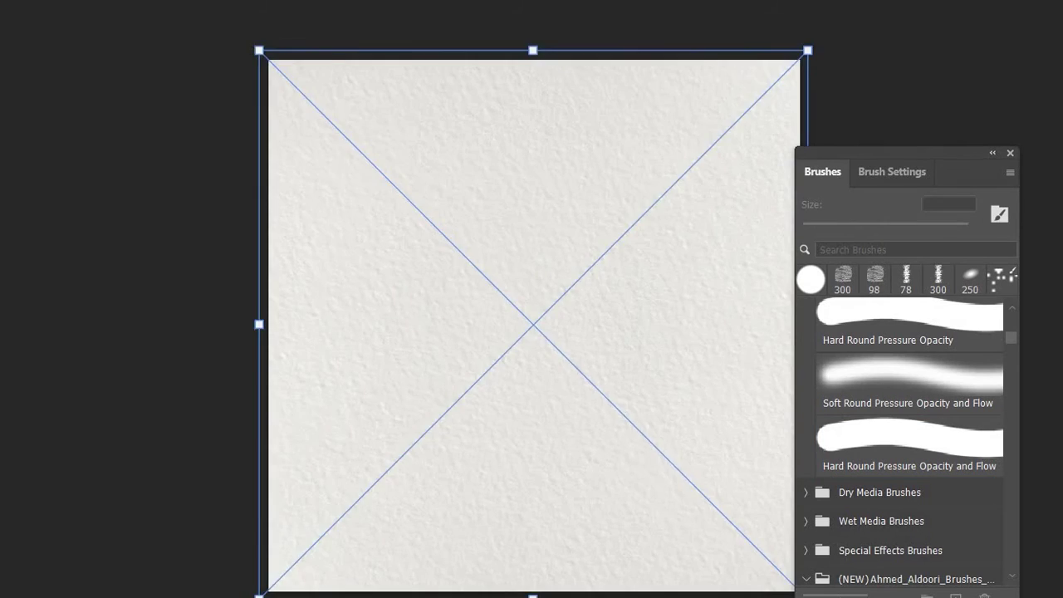
pyautogui.press('Return')
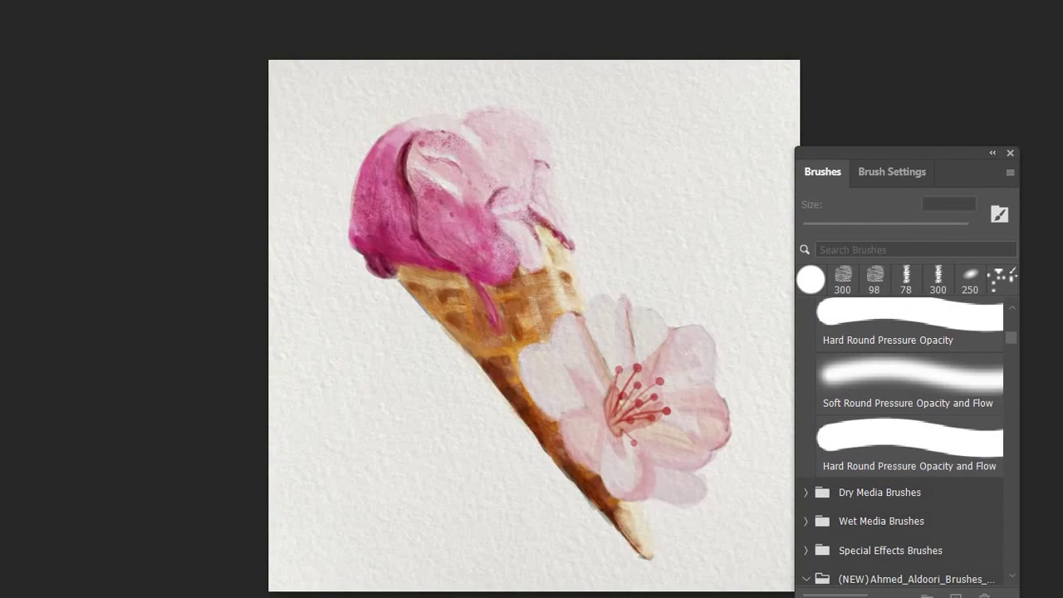
pyautogui.click(382, 13)
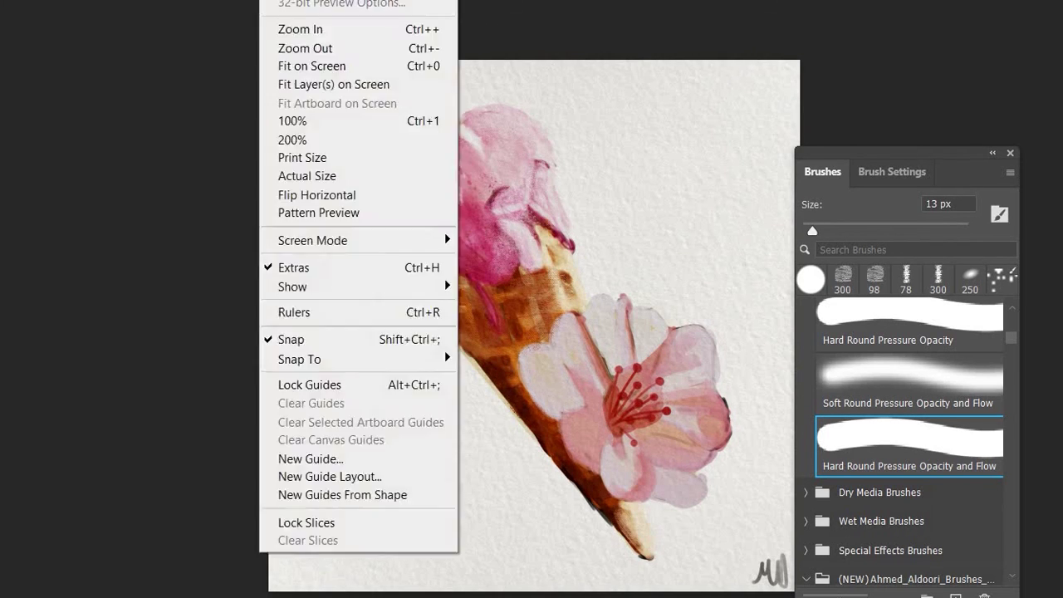
# Step: Offset the black shadow down-left and soften it with a Gaussian Blur of about 15.3 radius
pyautogui.moveTo(464, 202); pyautogui.dragTo(406, 162)
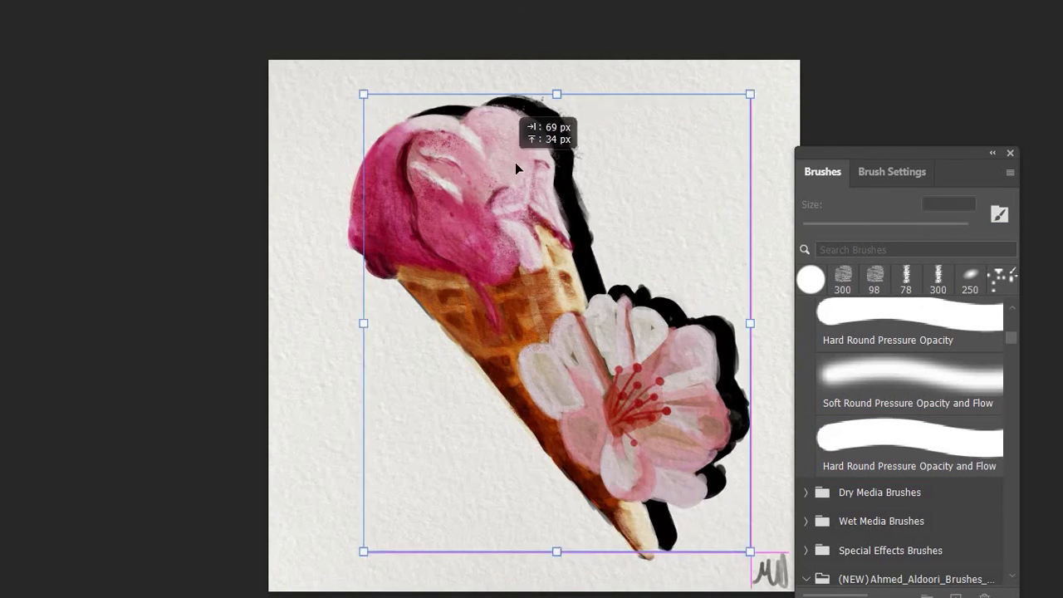
pyautogui.press('Return')
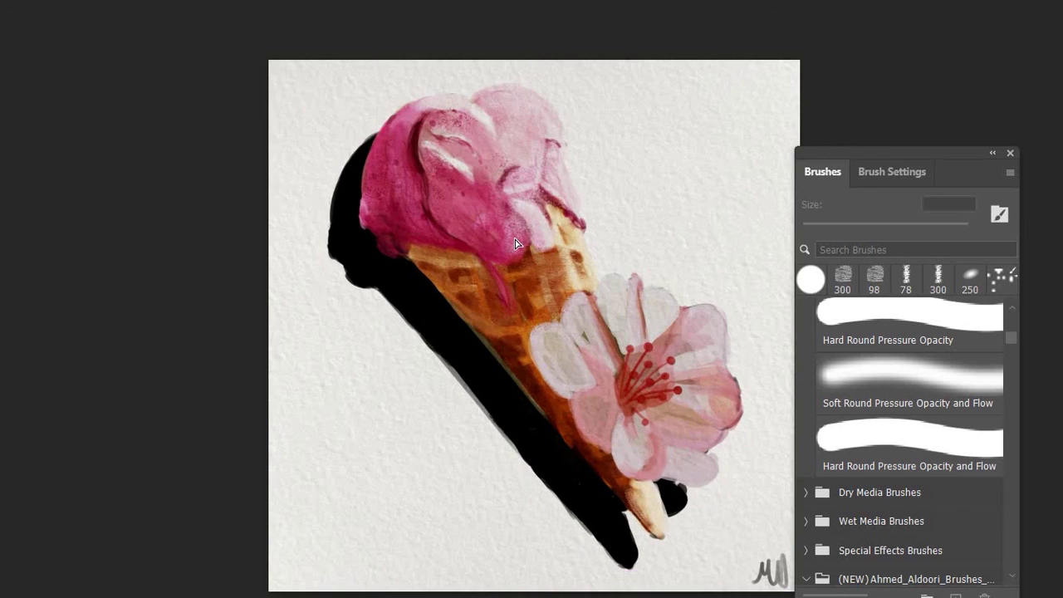
pyautogui.click(499, 206)
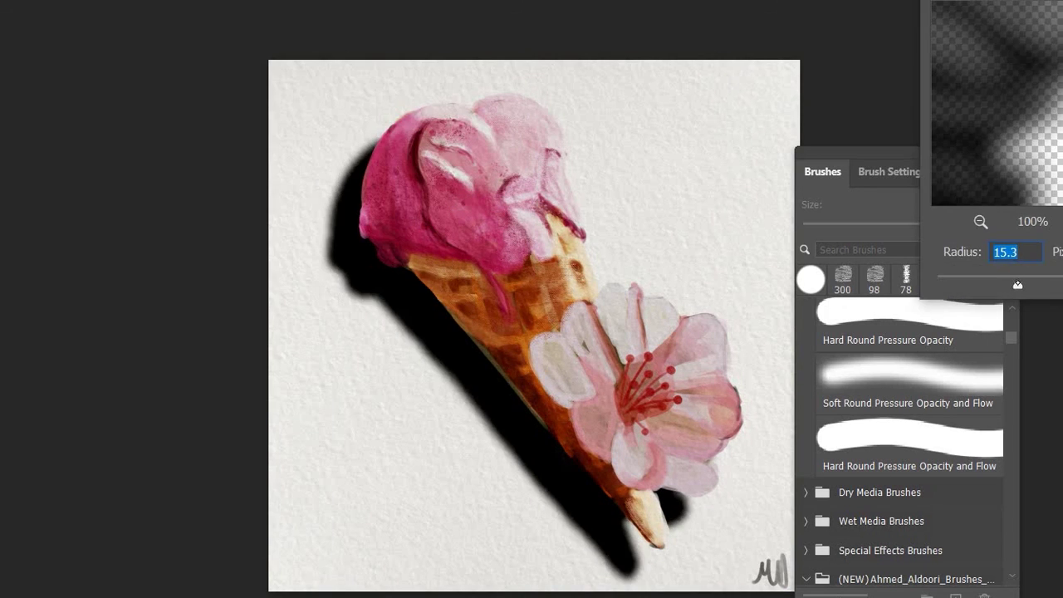
pyautogui.press('Return')
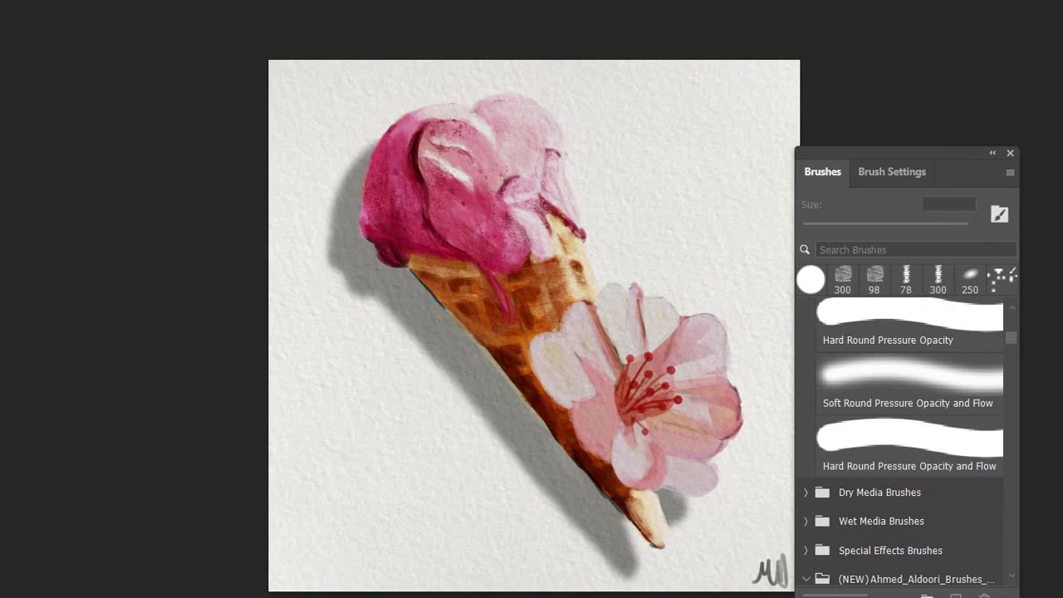